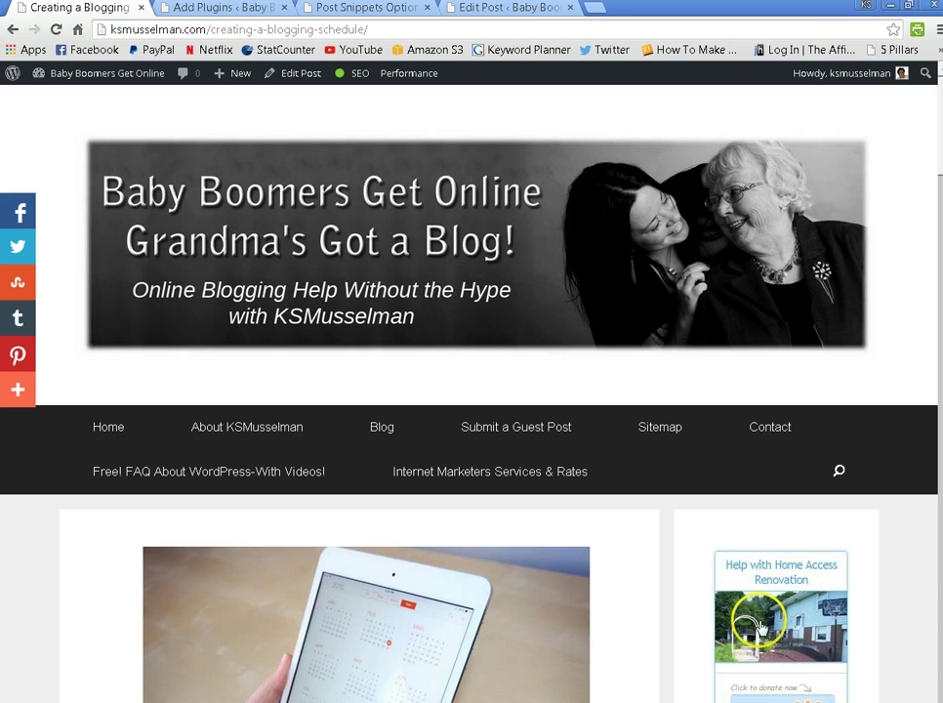
Return to the live 'Creating a Blogging Schedule' post and highlight its free-ebook opt-in form
click(389, 9)
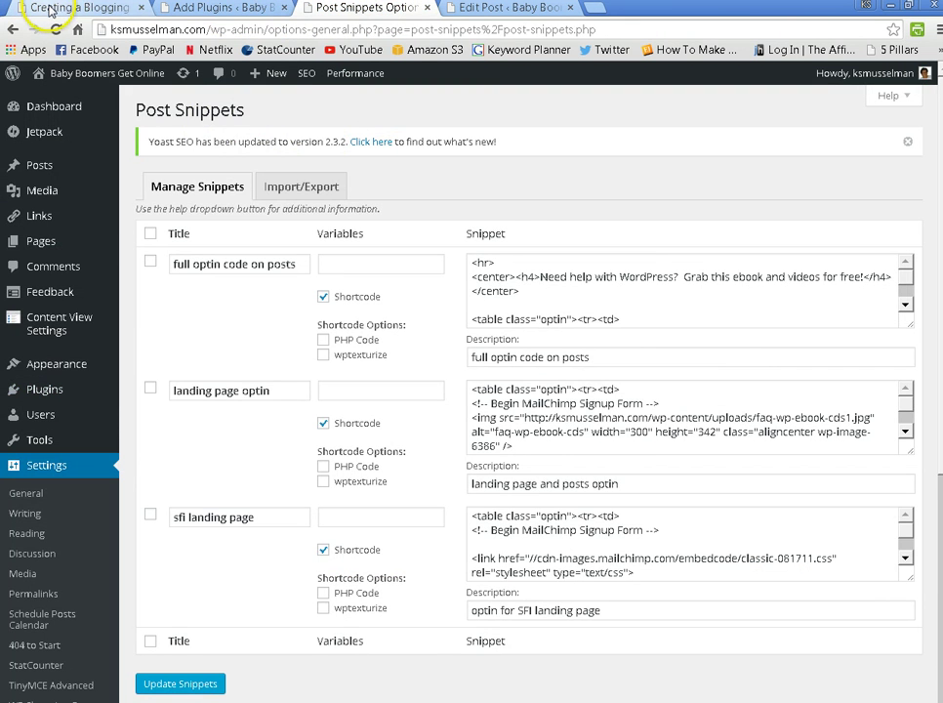
click(49, 8)
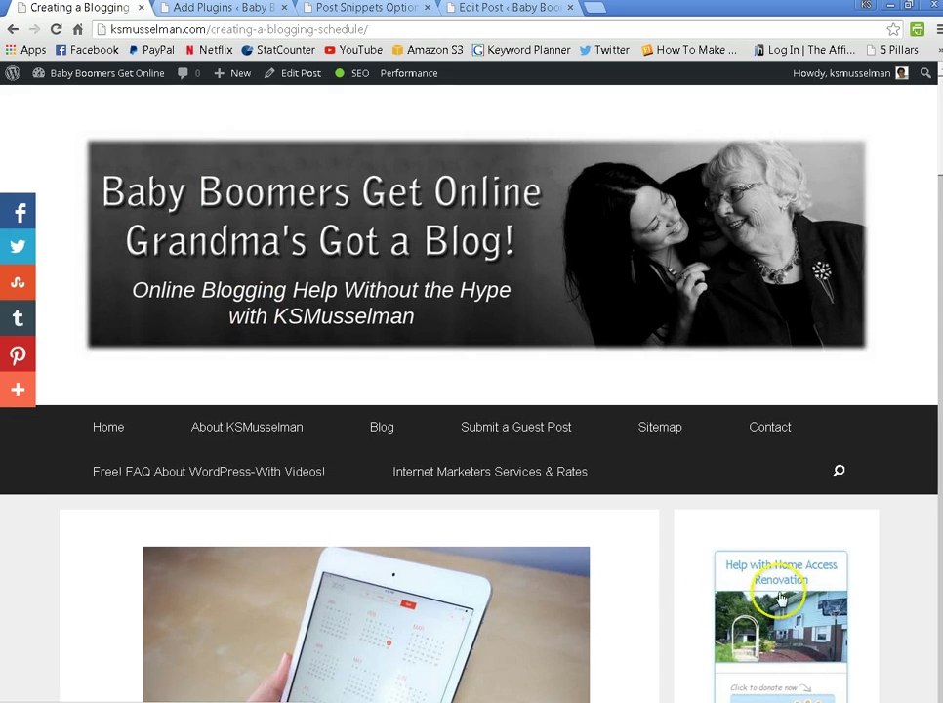
scroll(36, 573, down, 4)
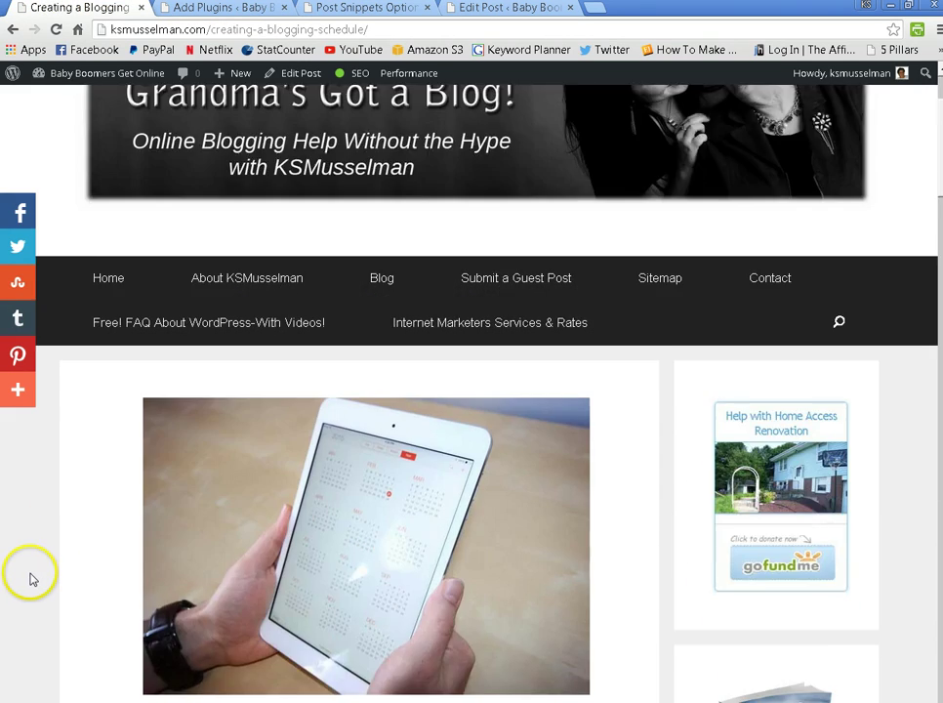
scroll(29, 581, down, 12)
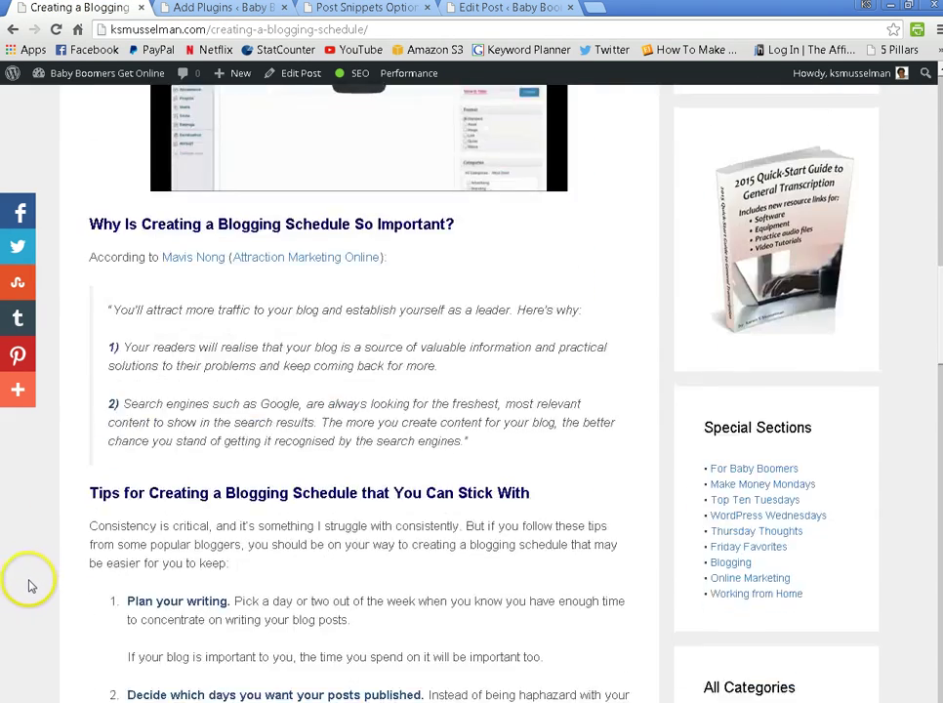
scroll(27, 587, down, 7)
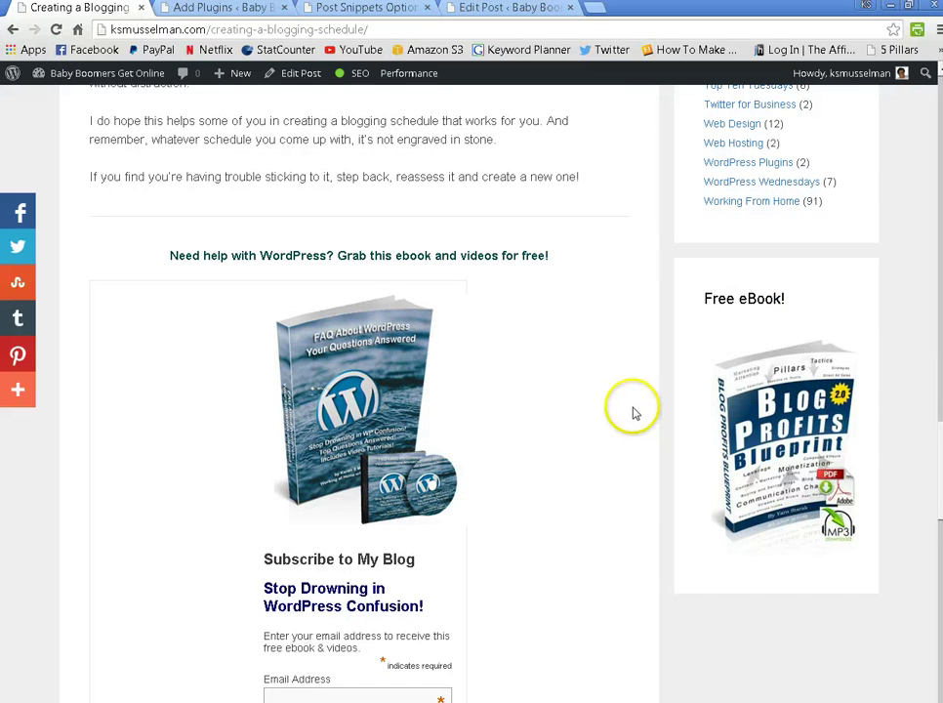
scroll(631, 405, down, 1)
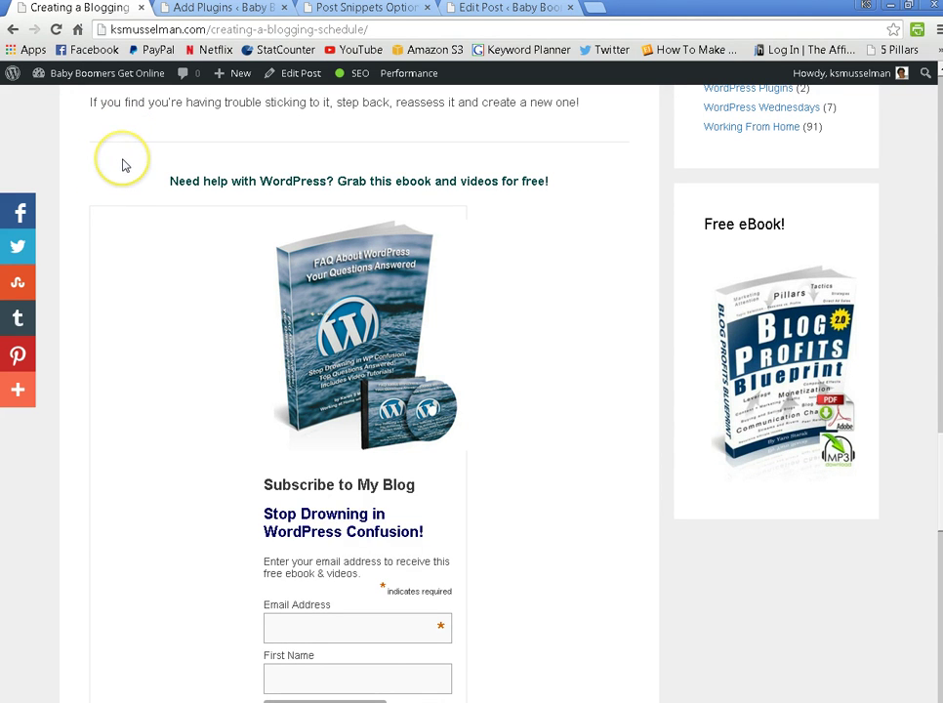
drag(123, 166, 562, 242)
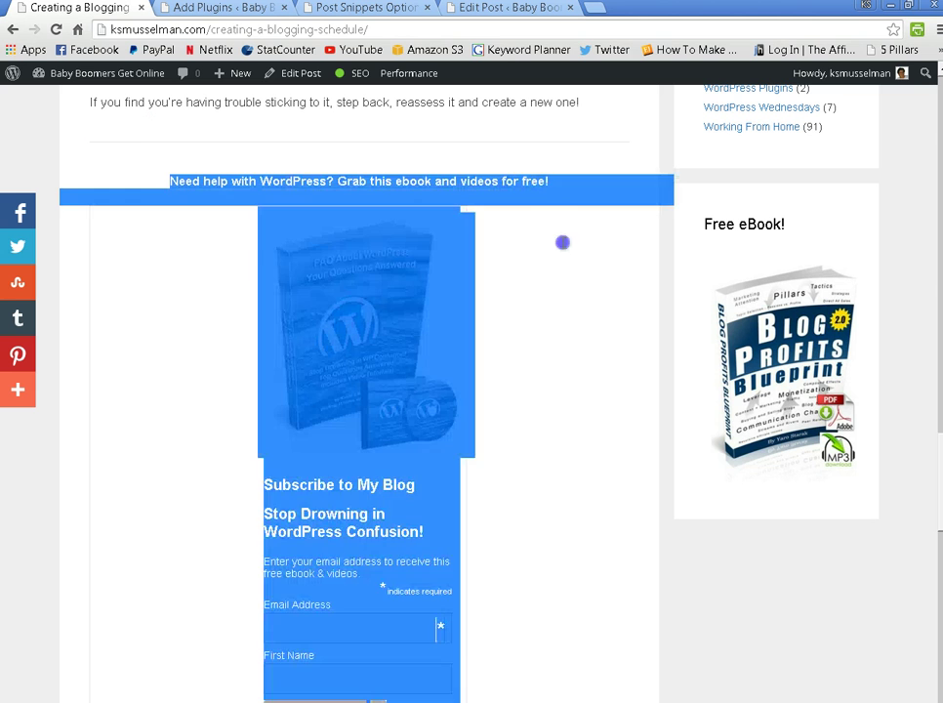
click(559, 549)
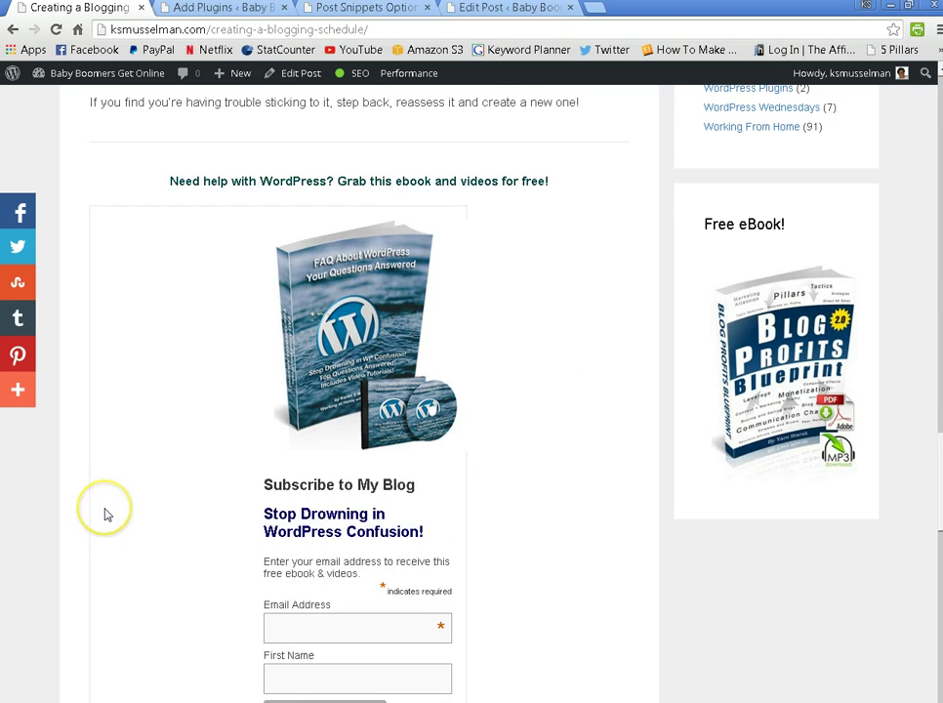
Highlight the ebook cover image within the post's subscribe form
scroll(108, 514, down, 2)
scroll(108, 515, up, 1)
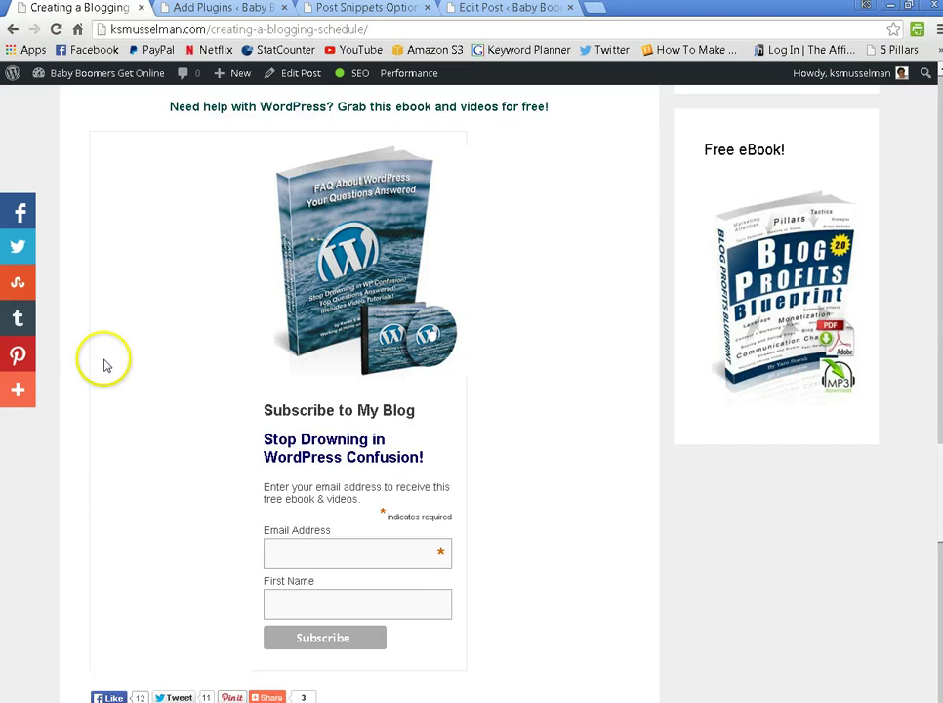
scroll(159, 281, up, 1)
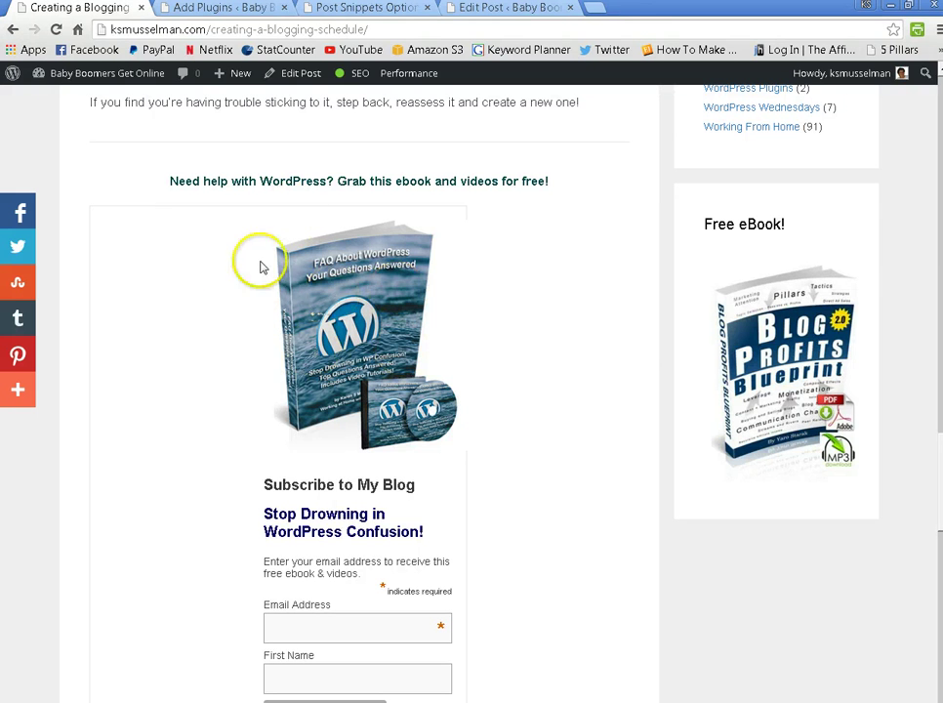
drag(216, 220, 520, 384)
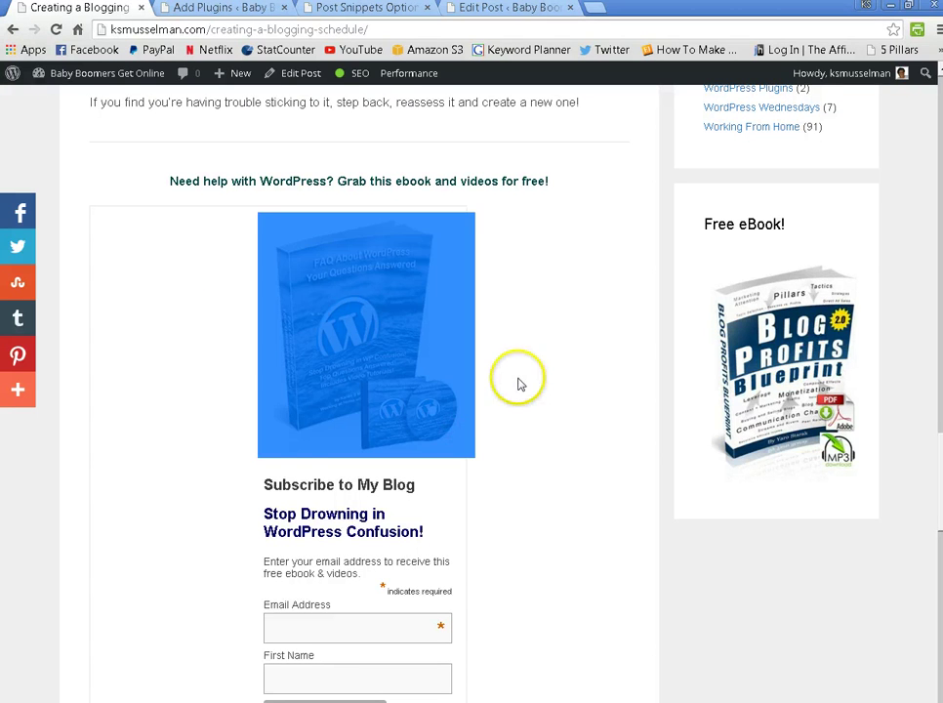
click(517, 381)
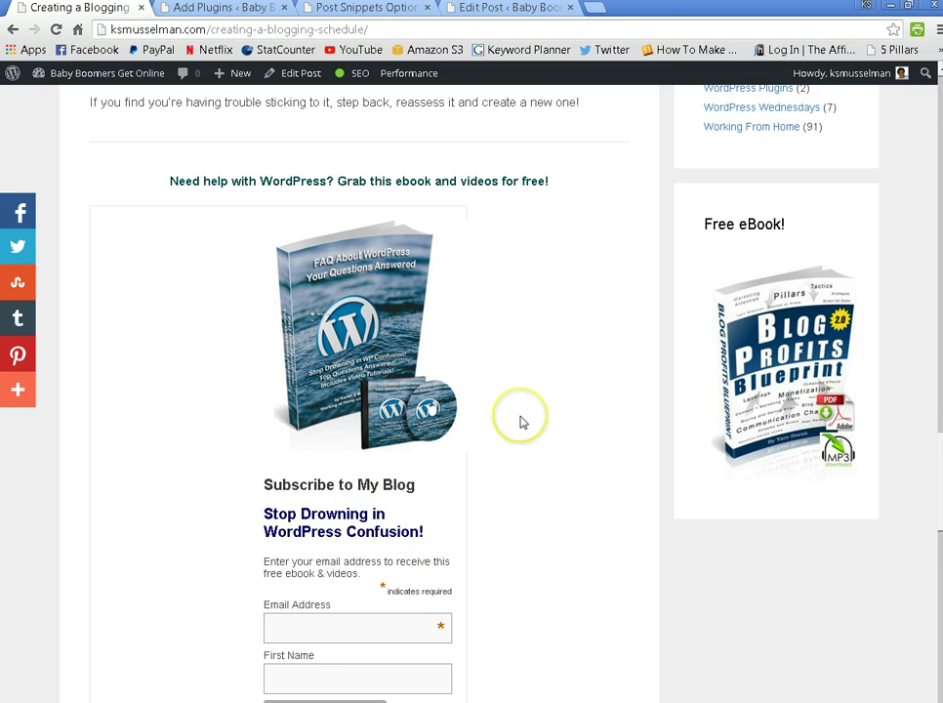
scroll(522, 420, down, 1)
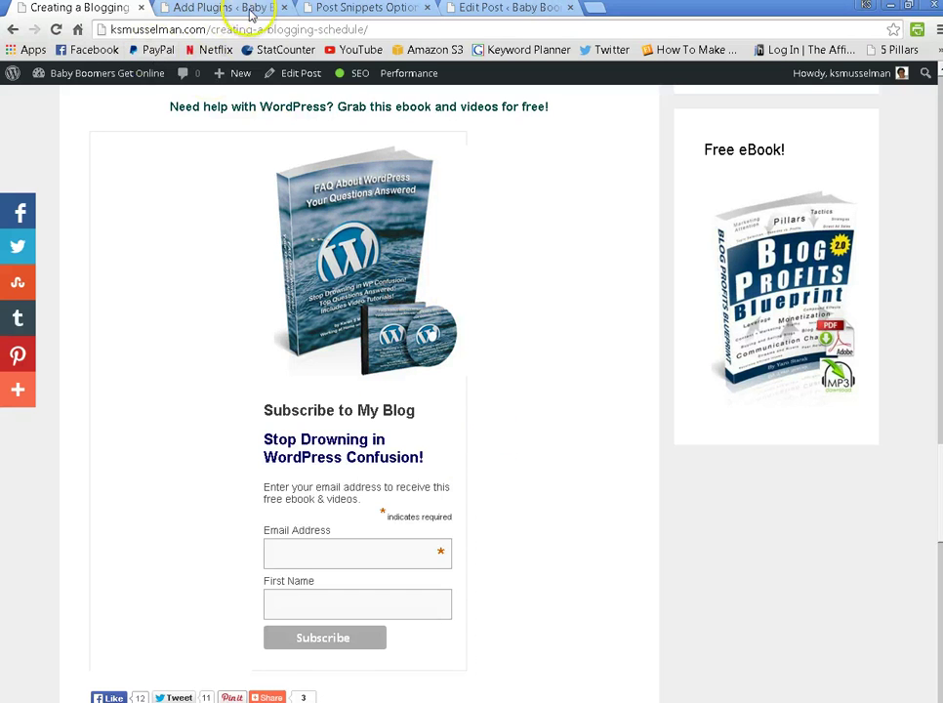
click(484, 8)
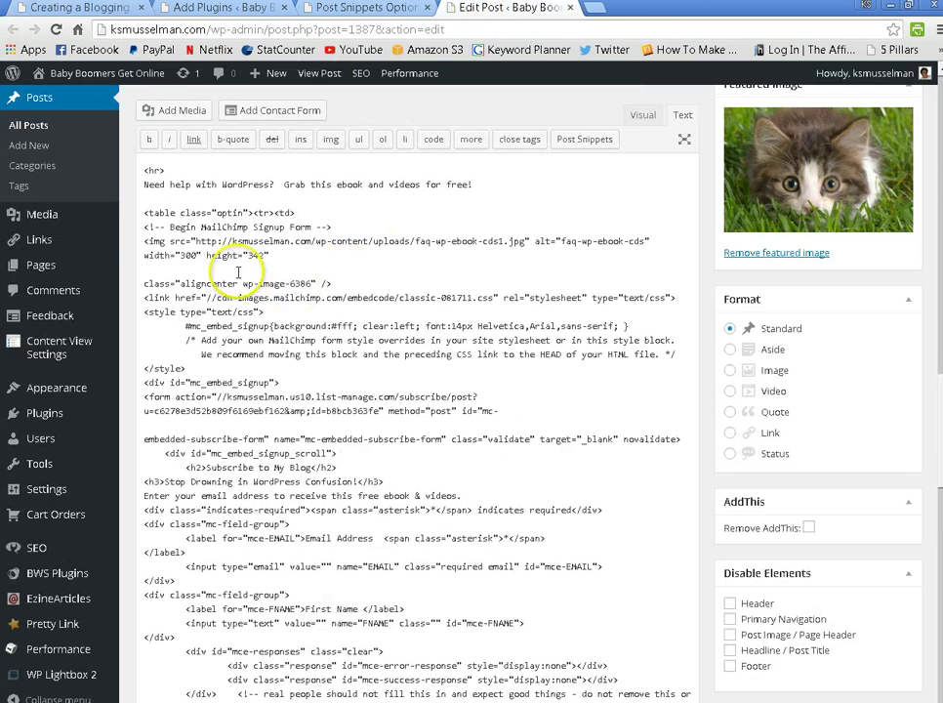
drag(140, 212, 442, 540)
drag(143, 170, 256, 436)
scroll(298, 334, down, 4)
scroll(395, 447, down, 1)
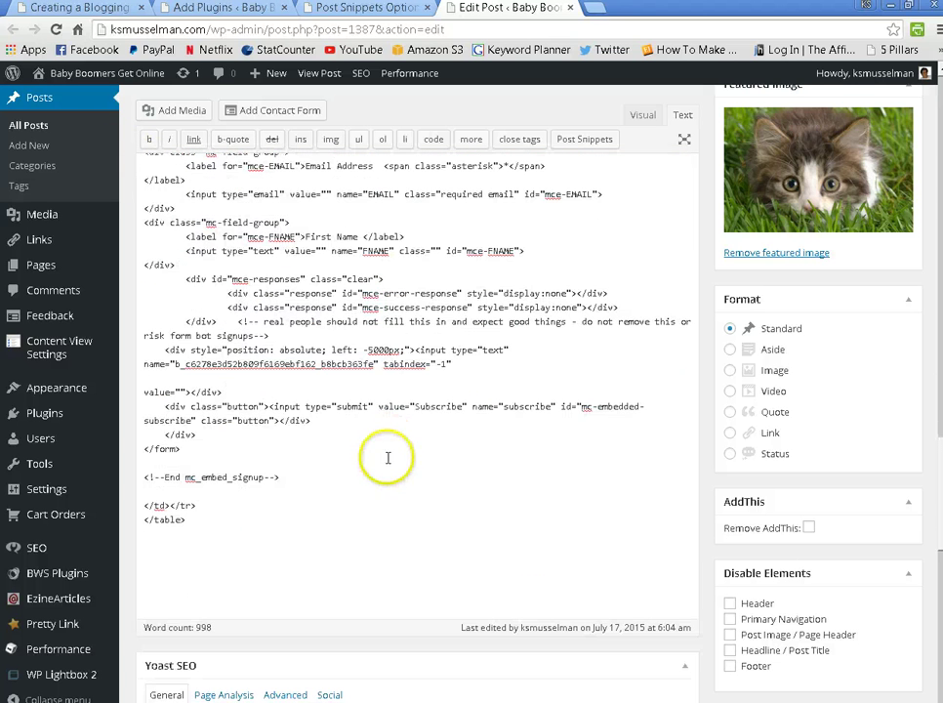
click(212, 528)
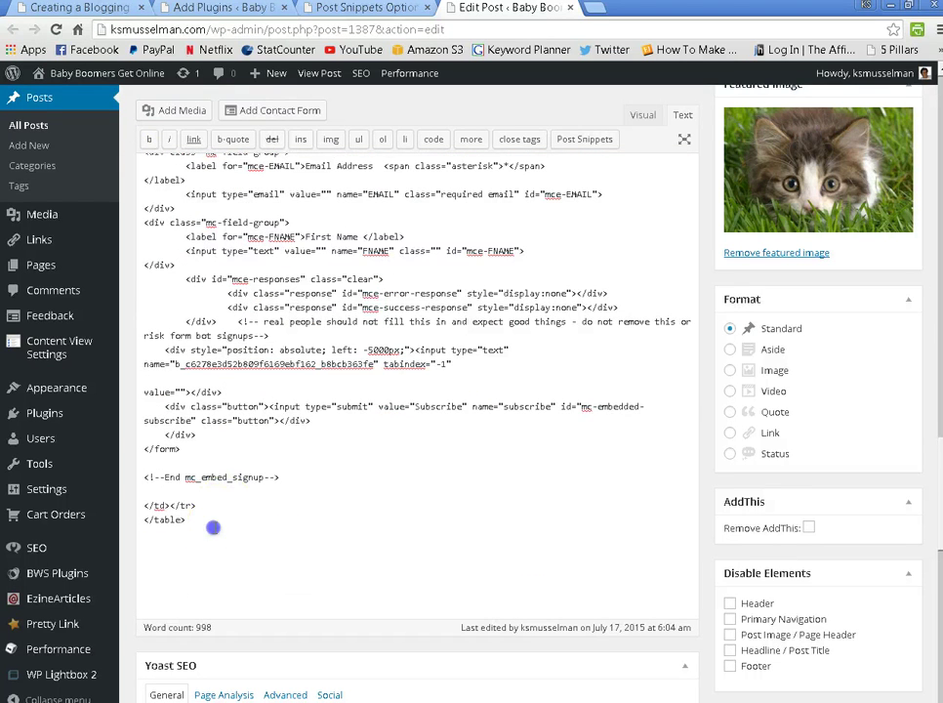
key(ctrl+a)
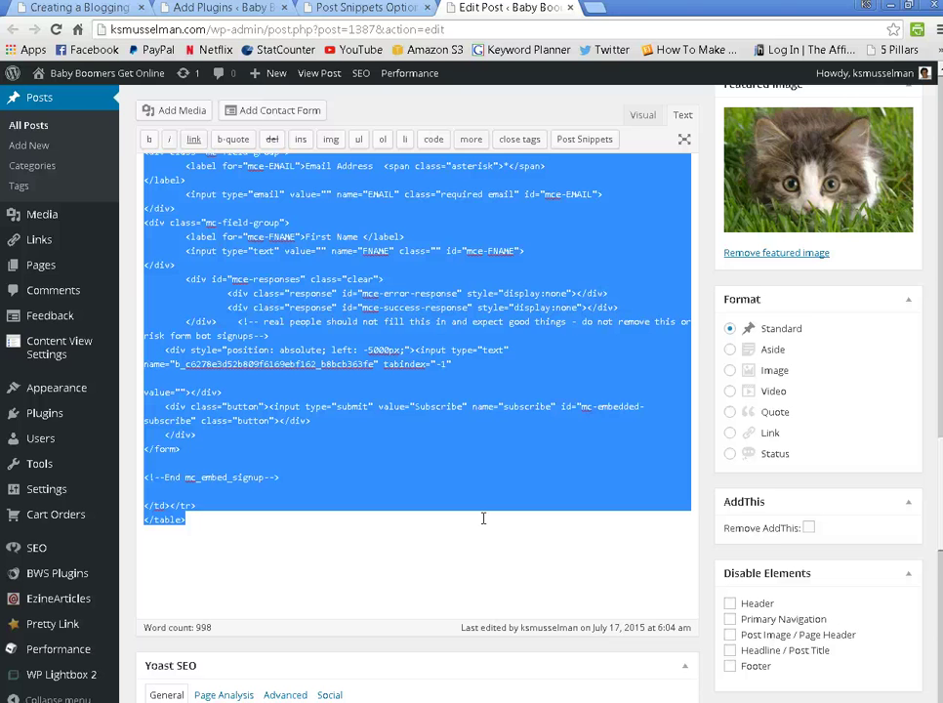
scroll(440, 316, up, 3)
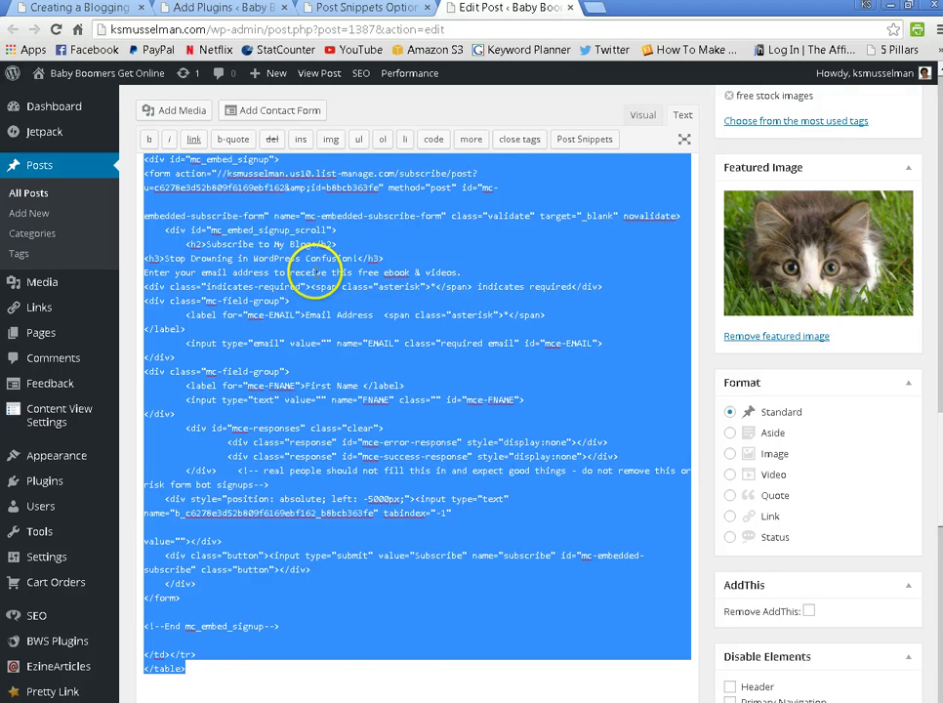
click(243, 234)
scroll(287, 296, up, 2)
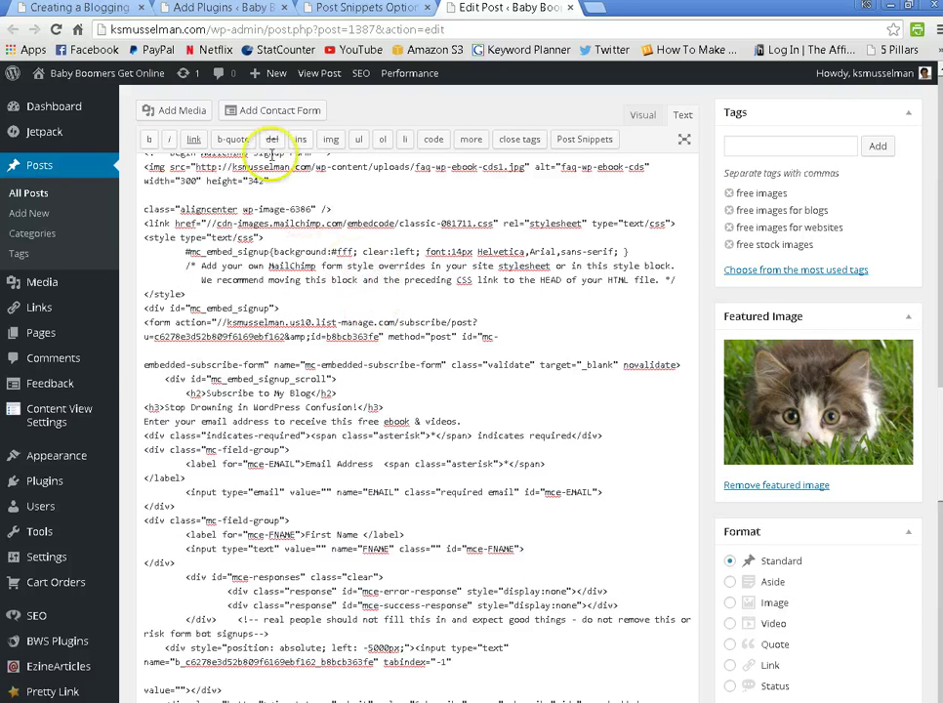
Search Add Plugins for 'post snippets' and confirm the Post Snippets plugin is already installed
click(214, 11)
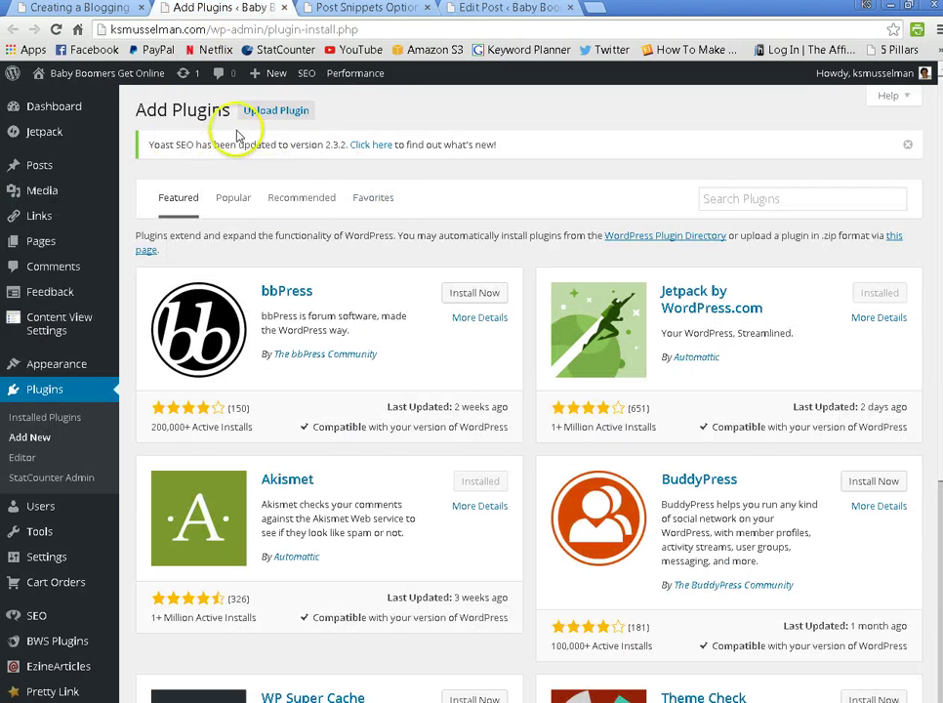
click(729, 199)
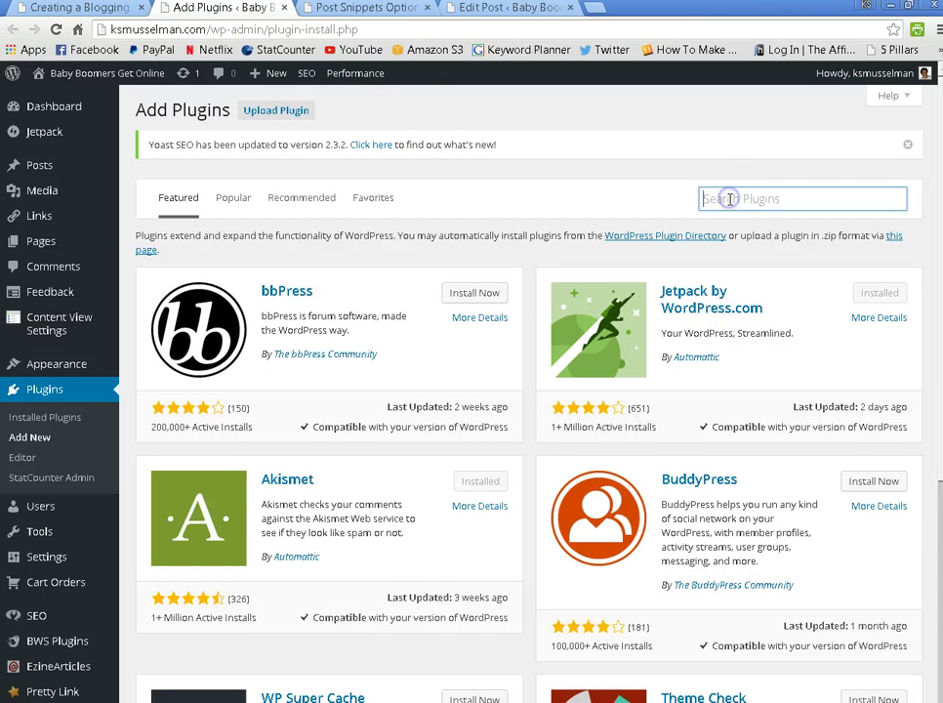
text(post snippets)
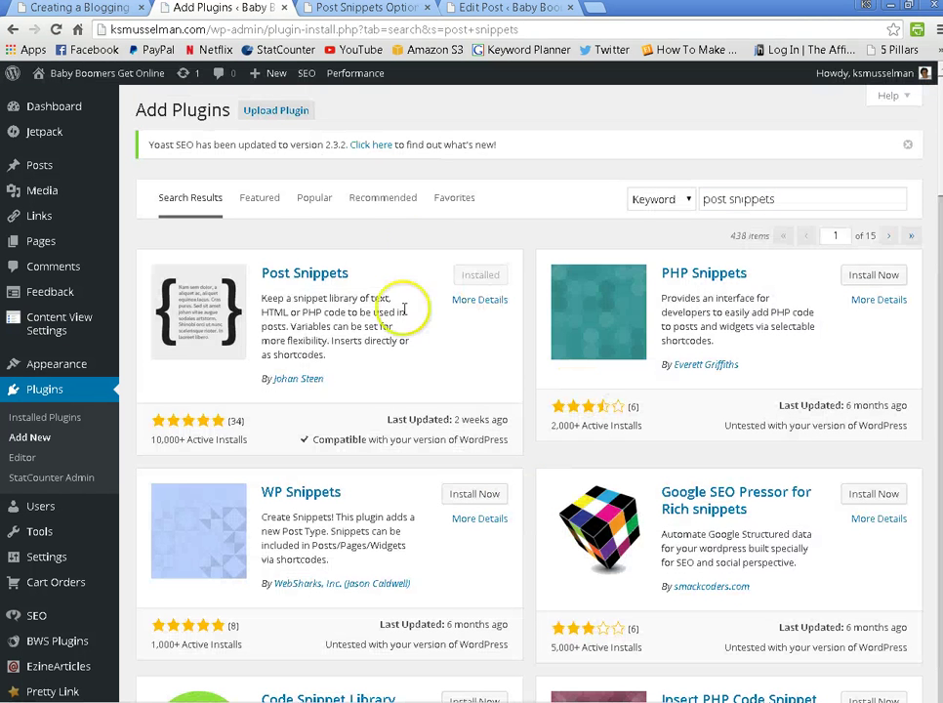
click(430, 280)
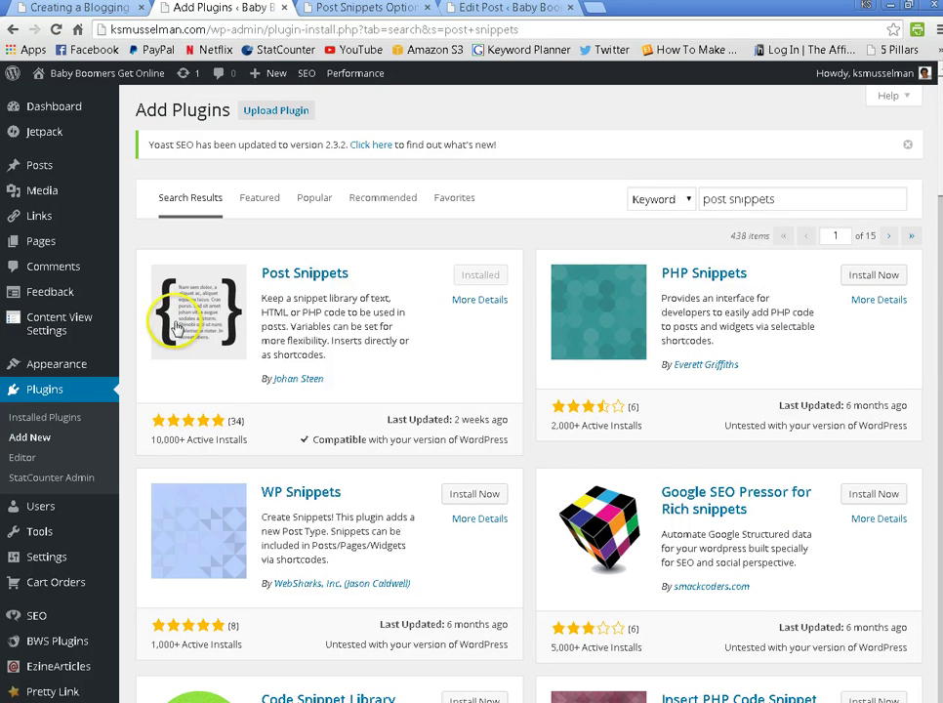
click(217, 386)
click(381, 387)
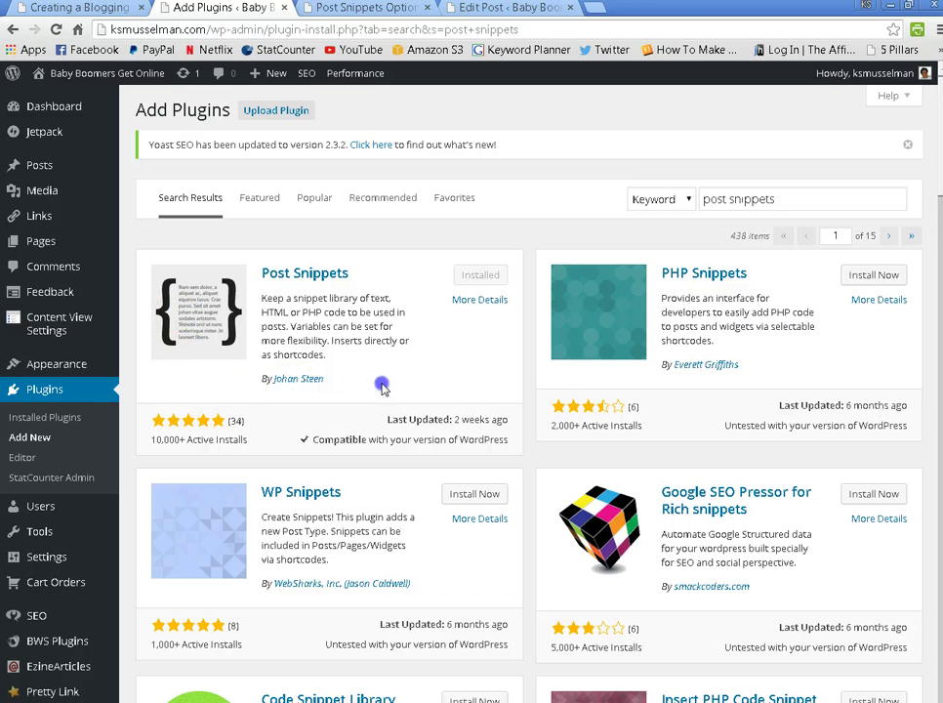
click(178, 451)
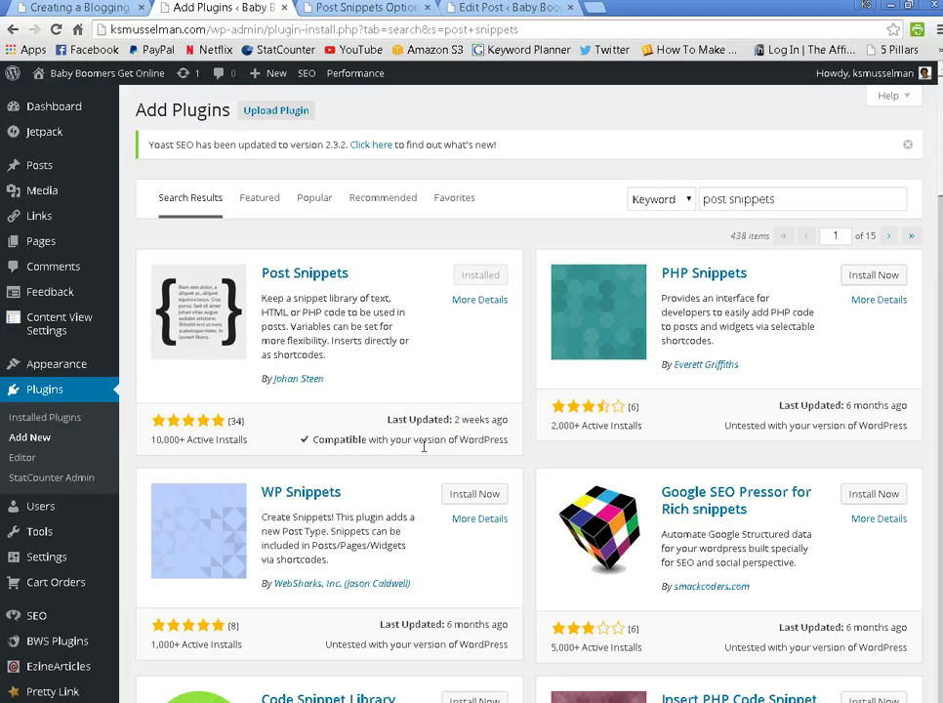
Open Settings > Post Snippets and scroll through the three saved snippets to Add New Snippet
click(334, 7)
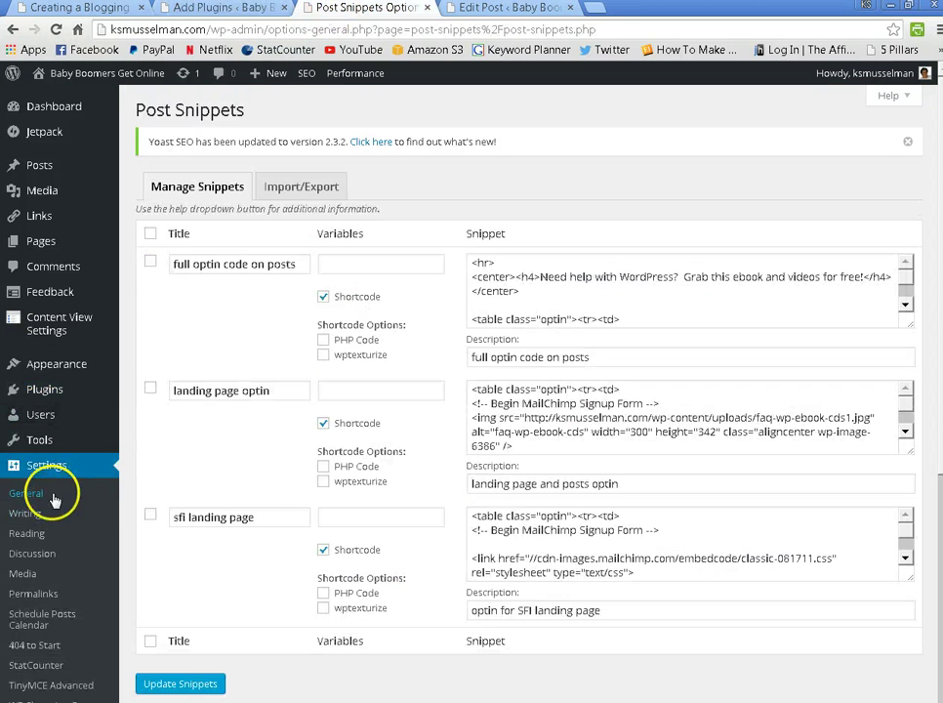
scroll(82, 555, down, 2)
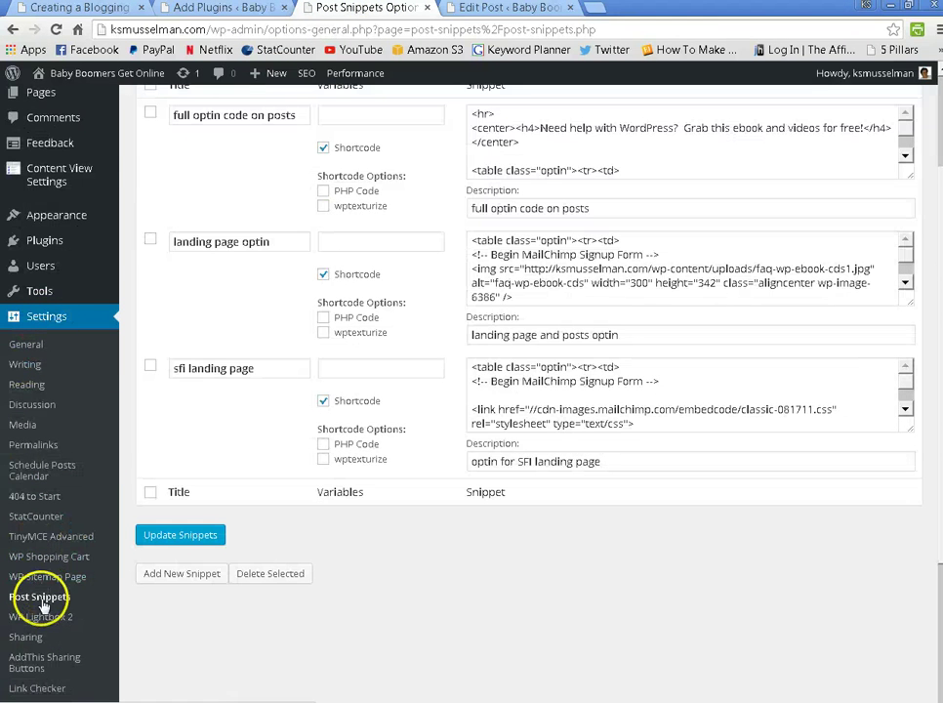
click(129, 606)
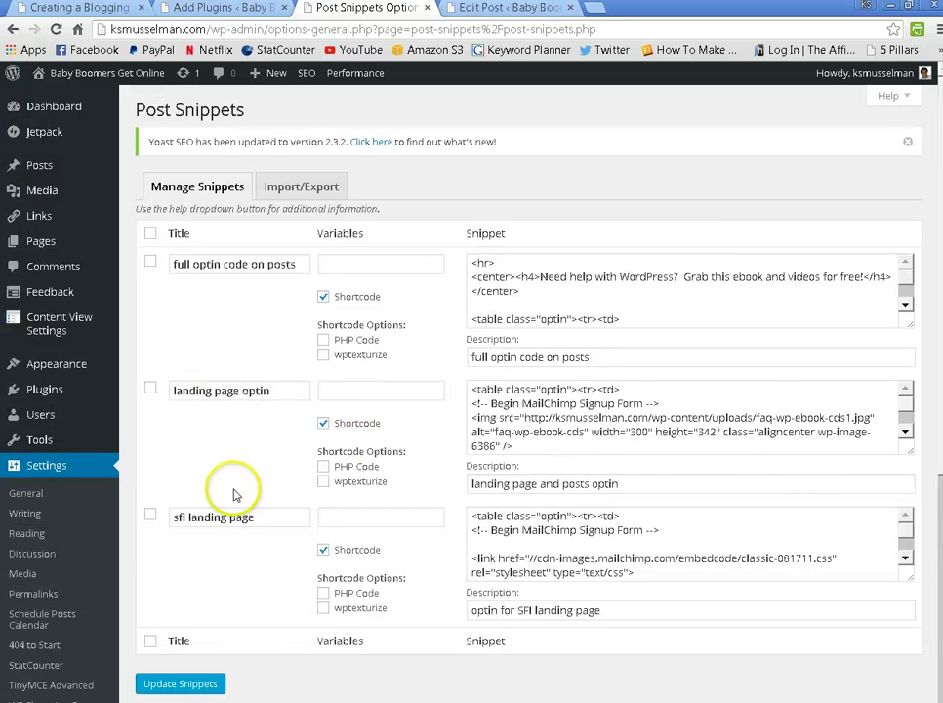
scroll(227, 625, down, 1)
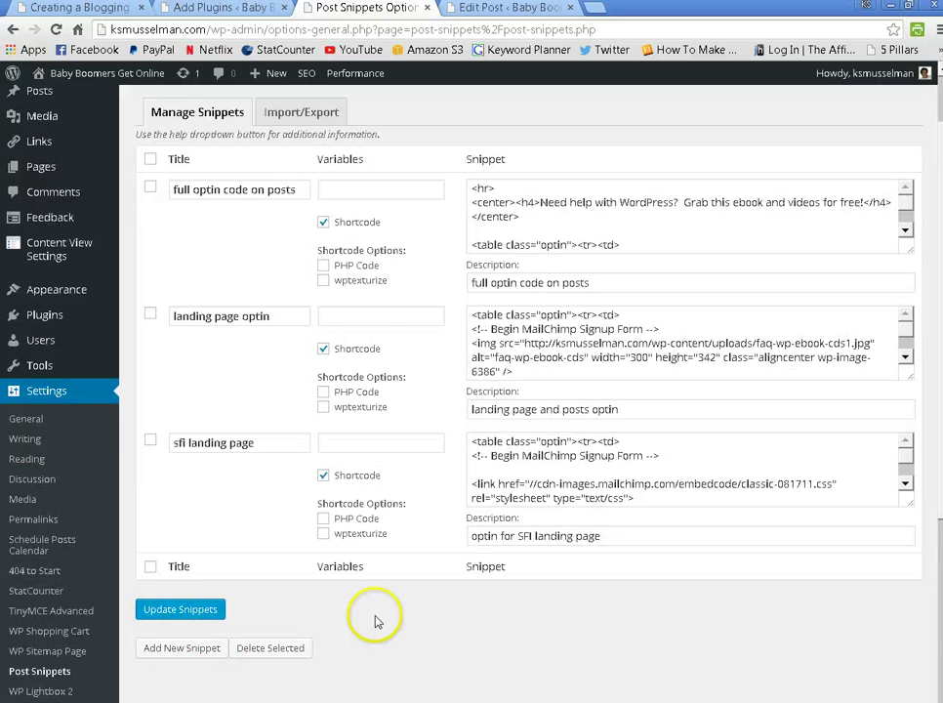
scroll(375, 617, up, 1)
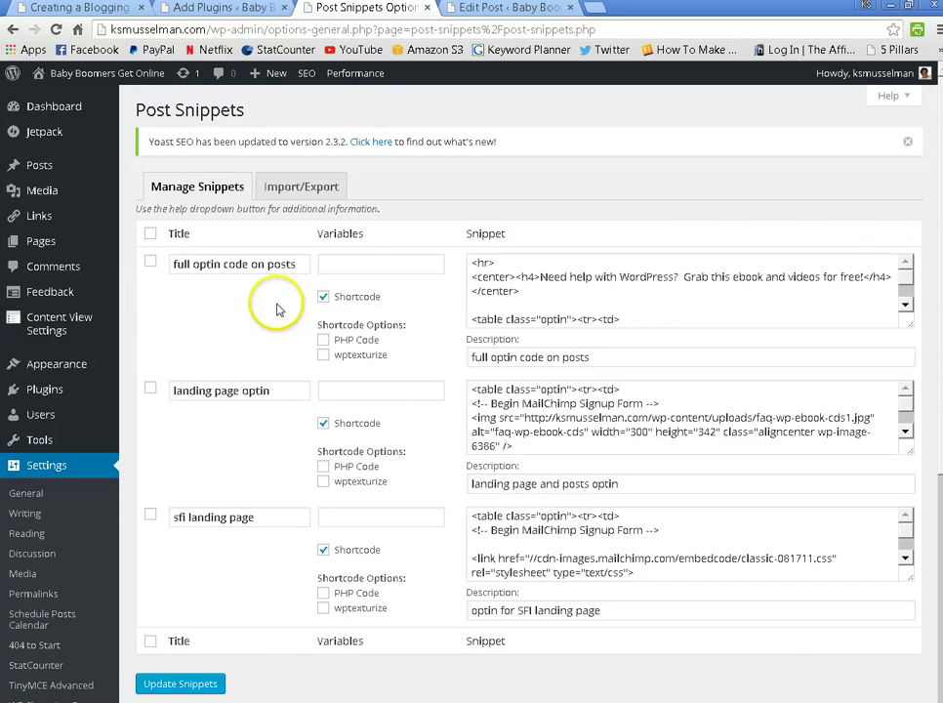
scroll(279, 361, down, 3)
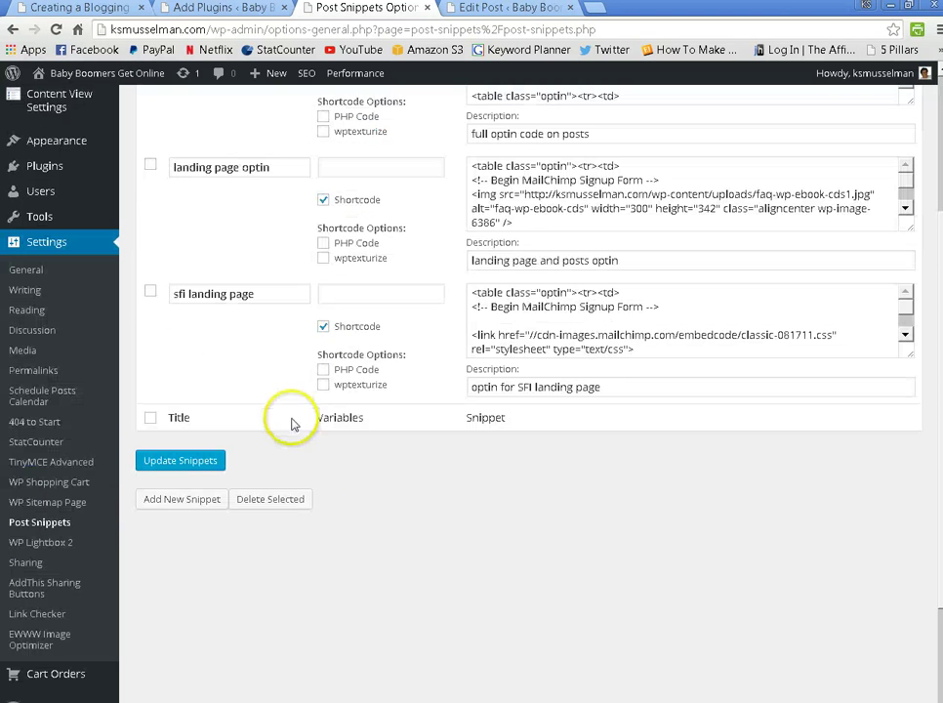
Add a new blank Untitled snippet in Post Snippets
click(176, 503)
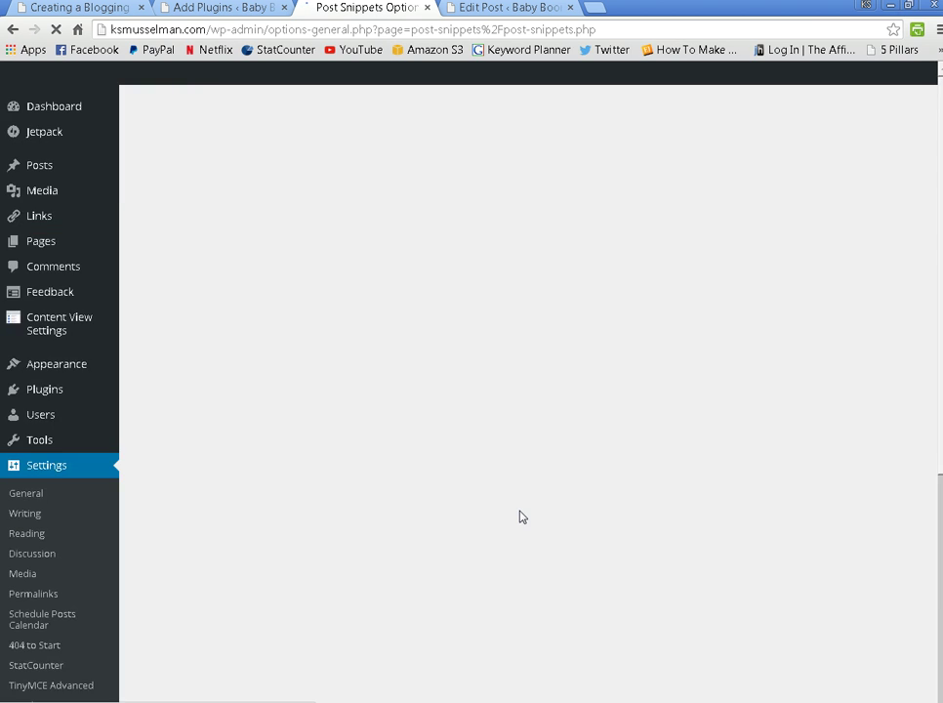
scroll(293, 322, down, 2)
scroll(353, 320, down, 3)
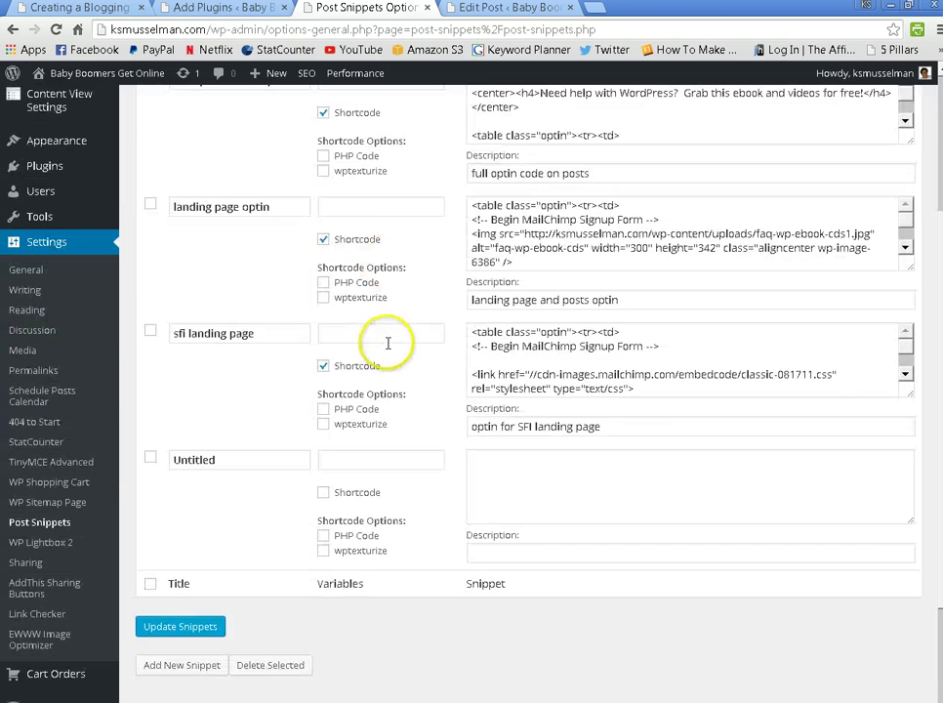
scroll(380, 389, up, 4)
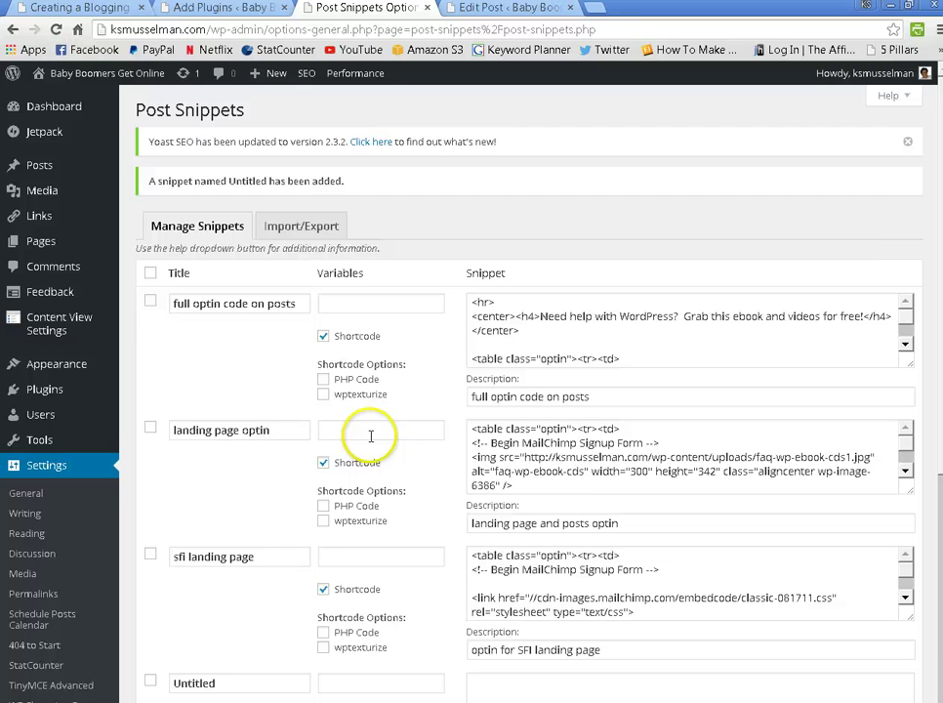
scroll(280, 381, down, 3)
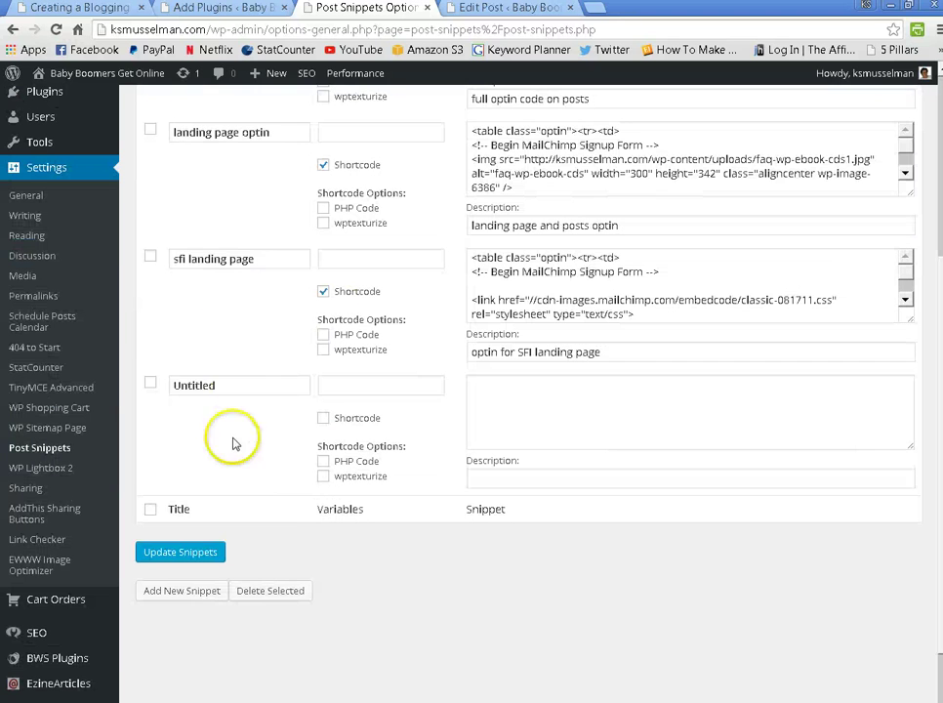
Delete the blank Untitled snippet with Delete Selected, keeping the three originals
double_click(191, 387)
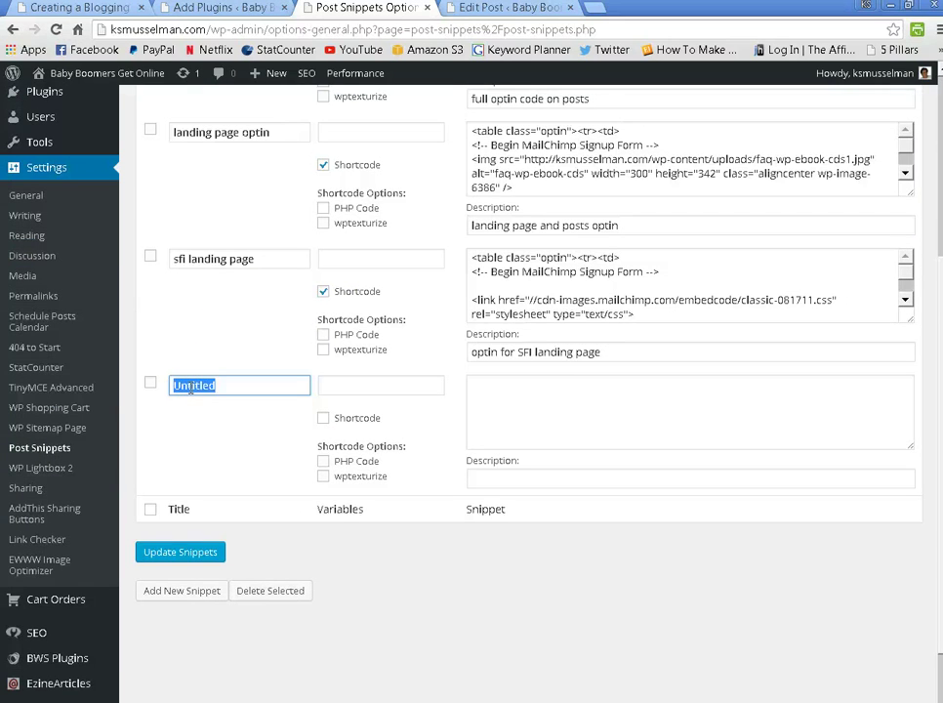
click(423, 478)
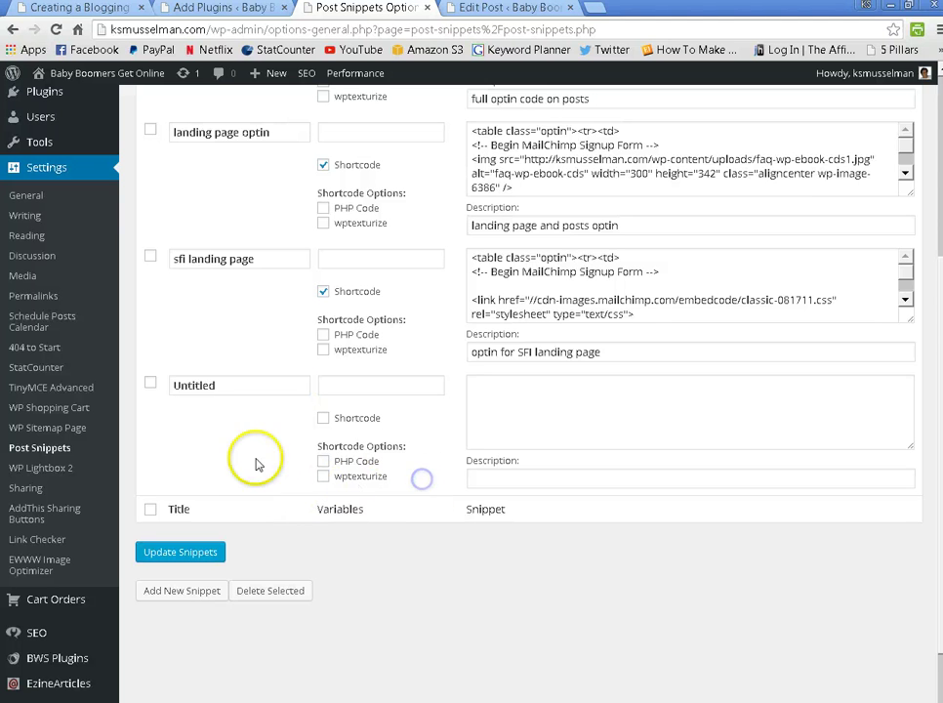
click(150, 384)
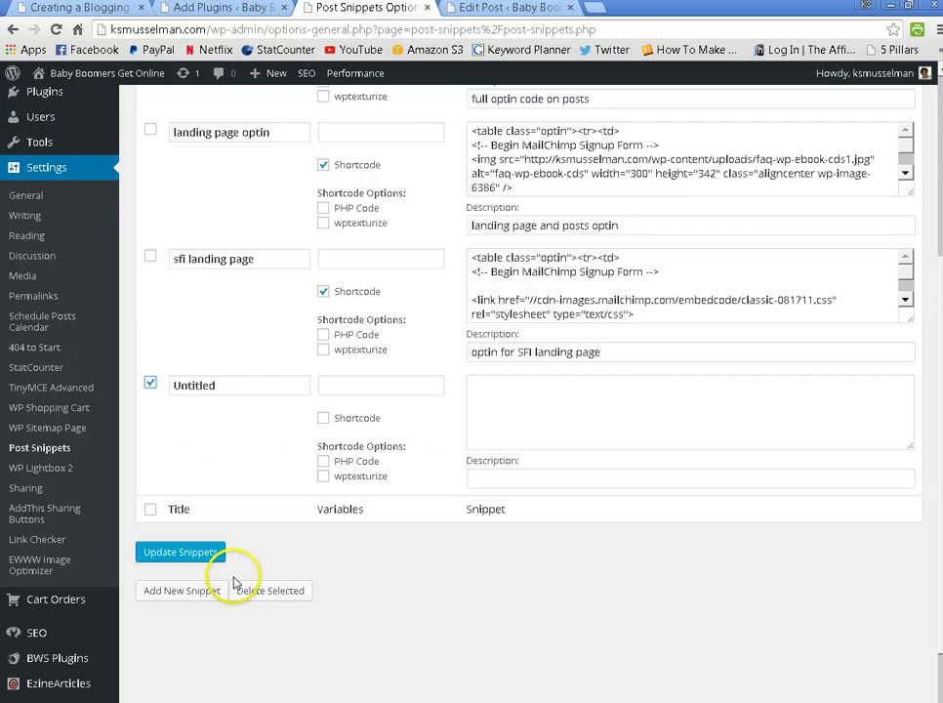
click(259, 593)
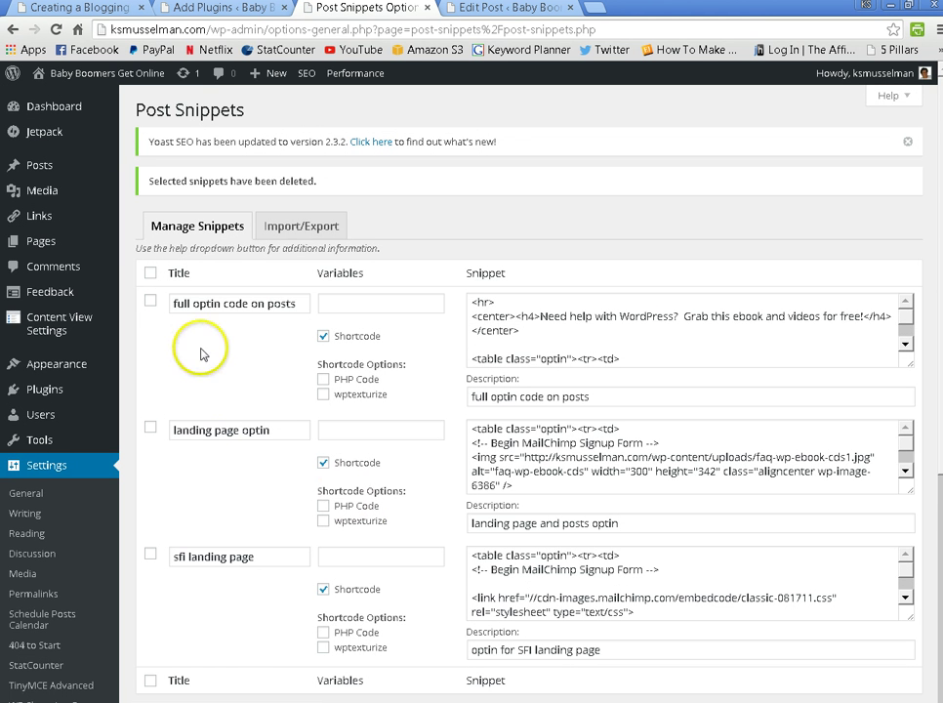
click(195, 298)
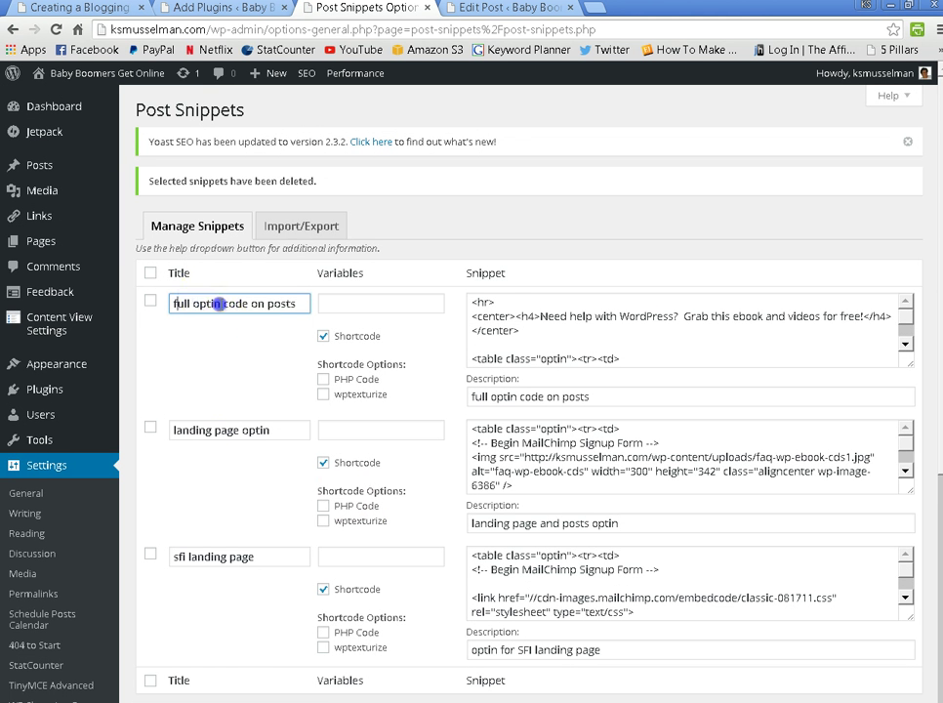
click(220, 304)
click(476, 303)
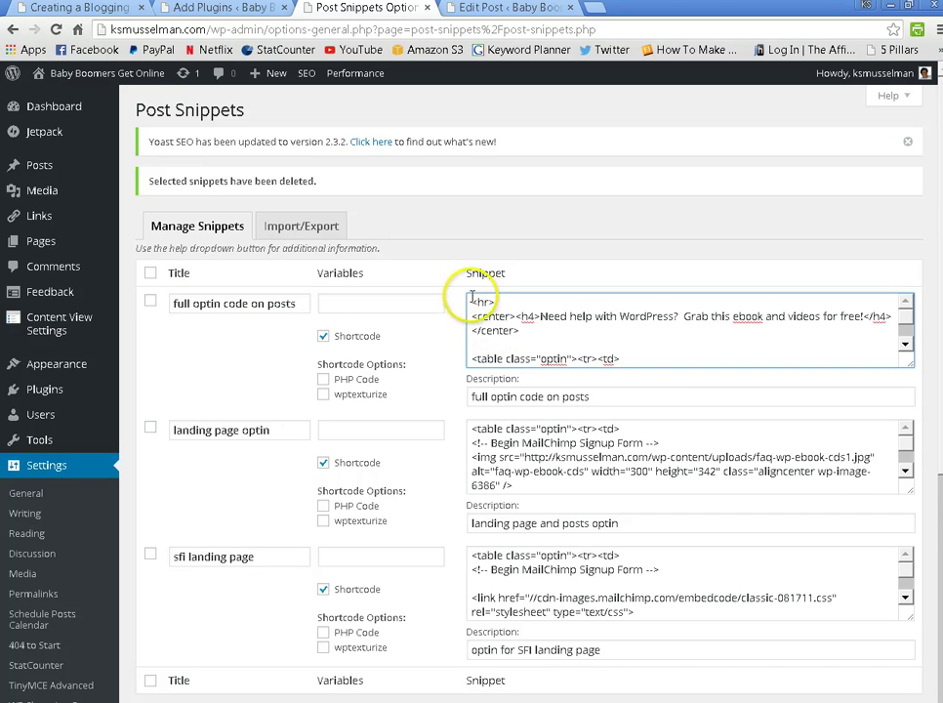
drag(474, 301, 689, 405)
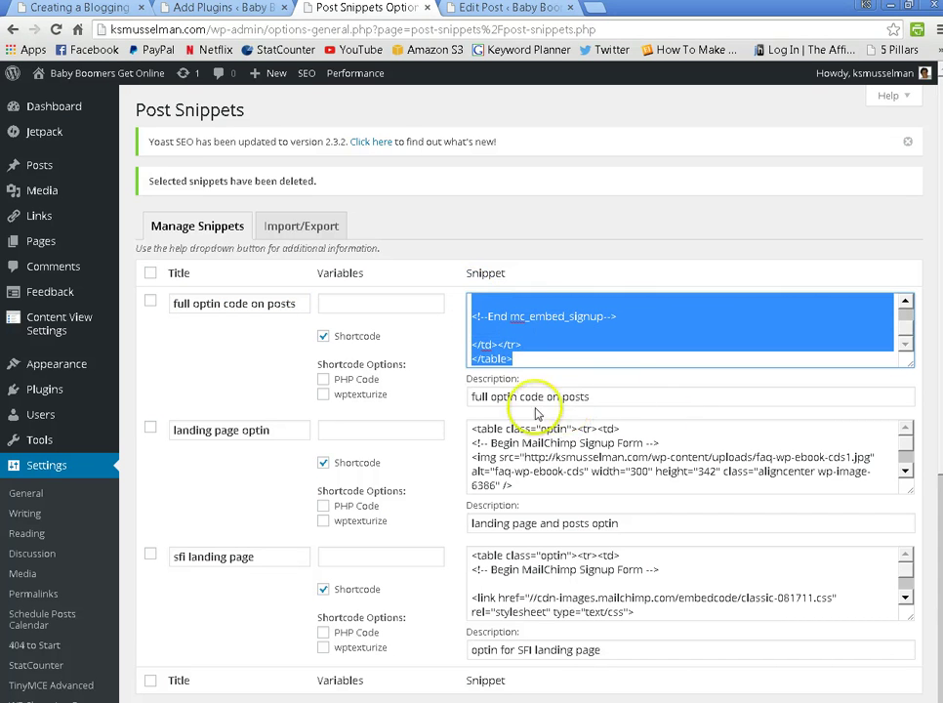
click(492, 397)
drag(590, 397, 463, 394)
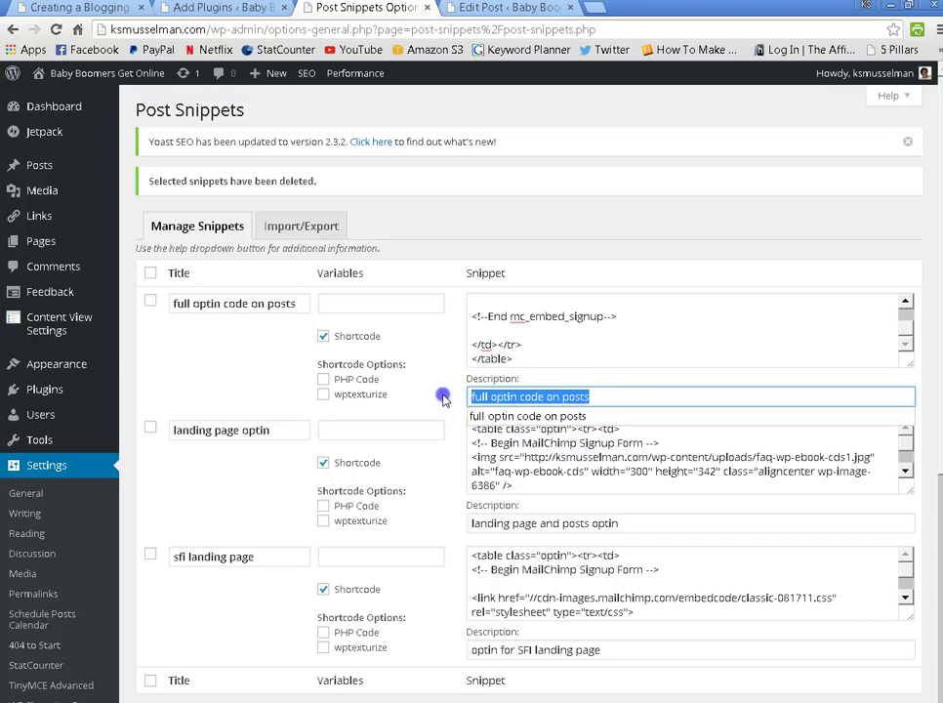
click(443, 394)
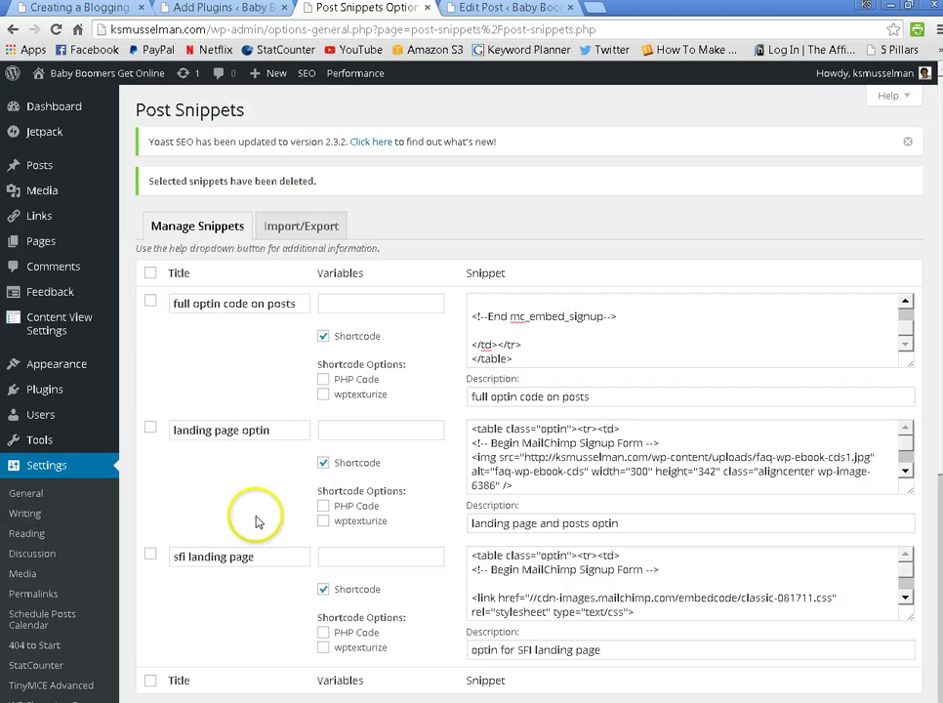
In the post's Text editor, select the opt-in HTML from <hr> to the closing </table>
click(483, 7)
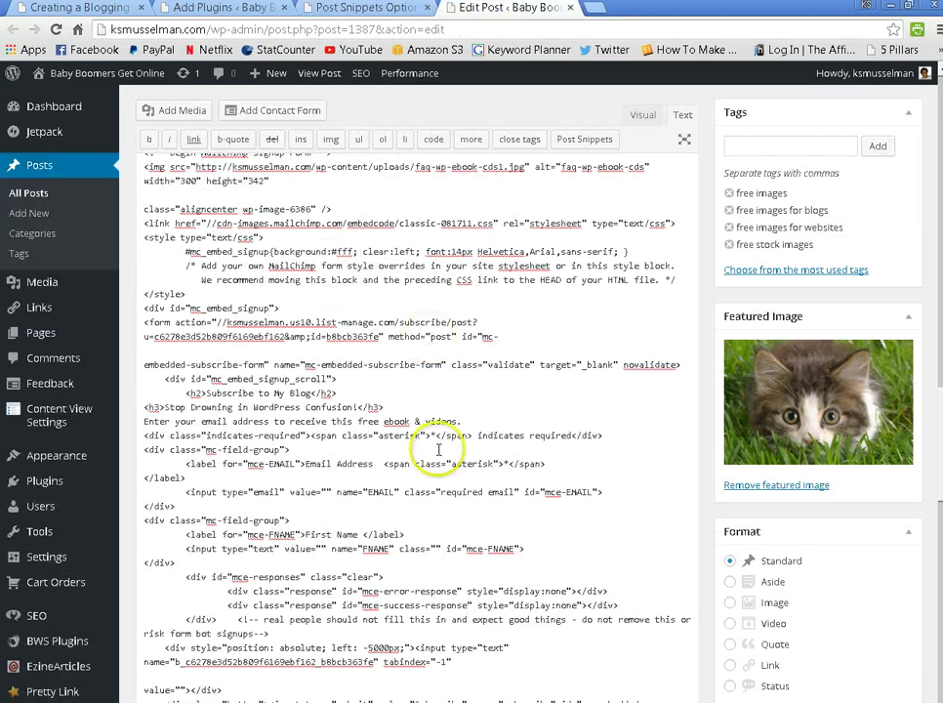
scroll(664, 293, up, 3)
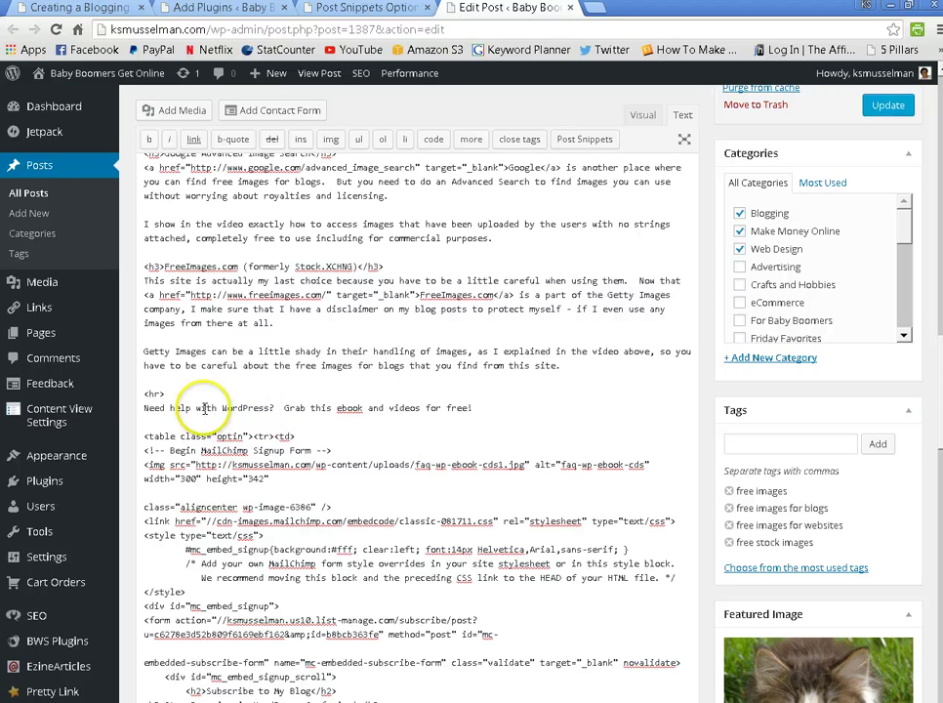
drag(143, 393, 422, 554)
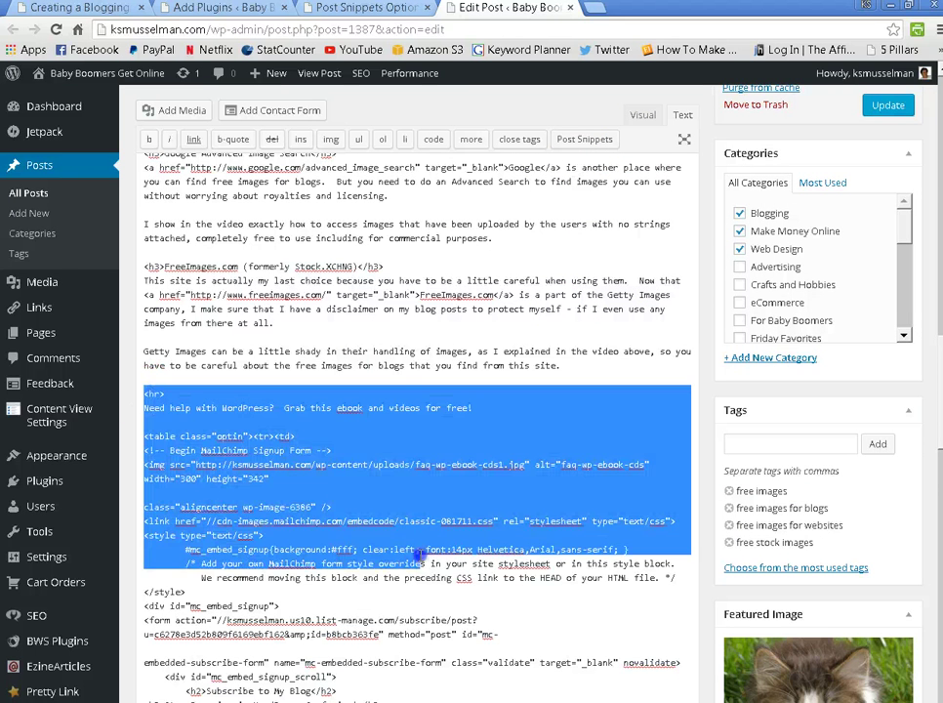
scroll(429, 532, down, 8)
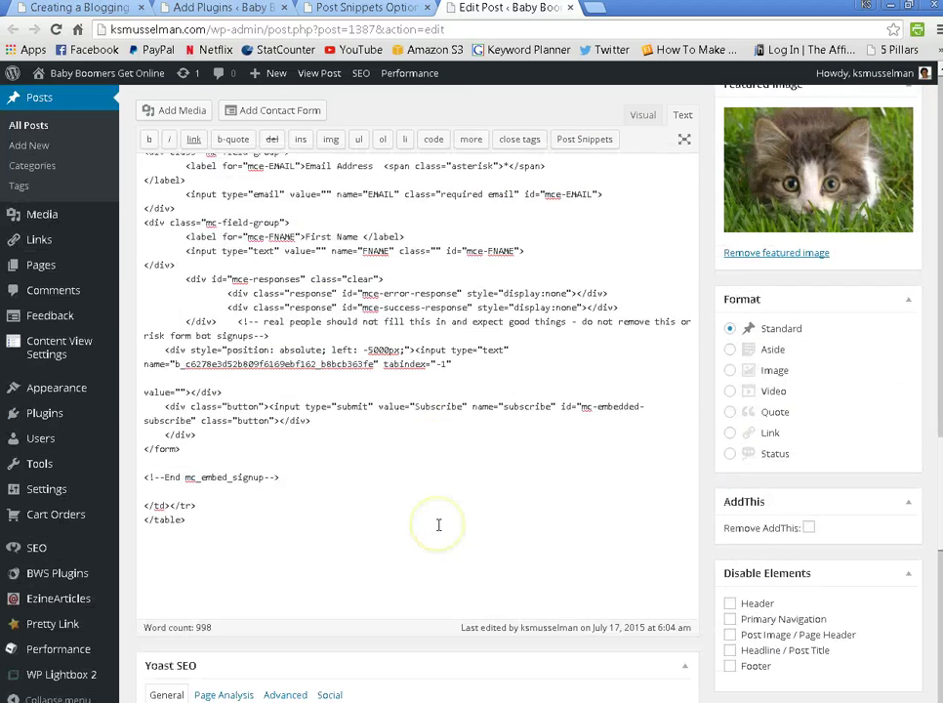
shift+click(216, 520)
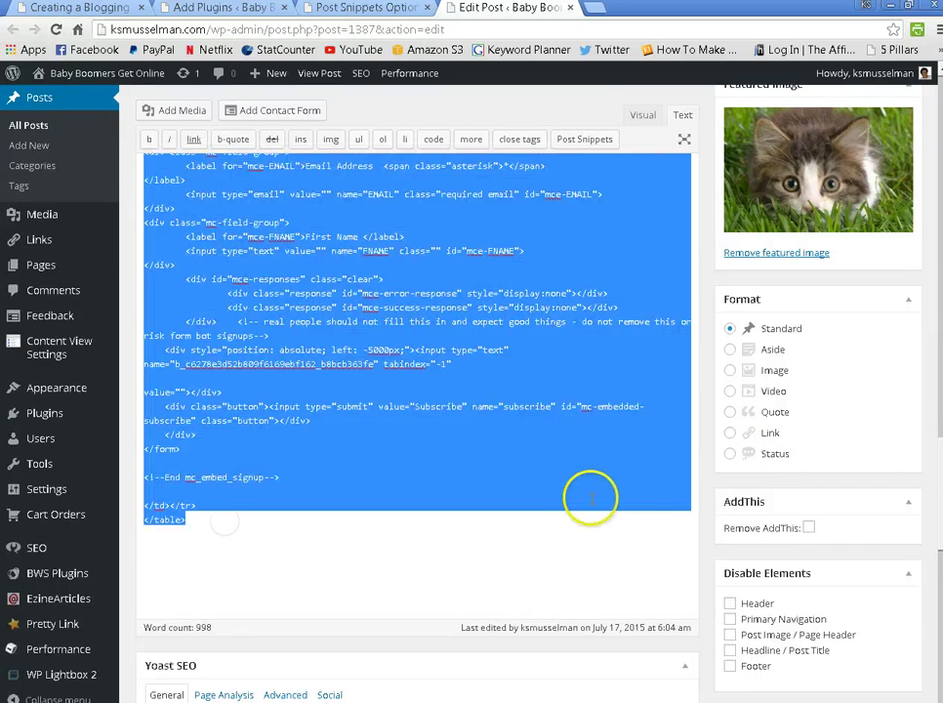
scroll(590, 497, up, 5)
scroll(596, 474, up, 3)
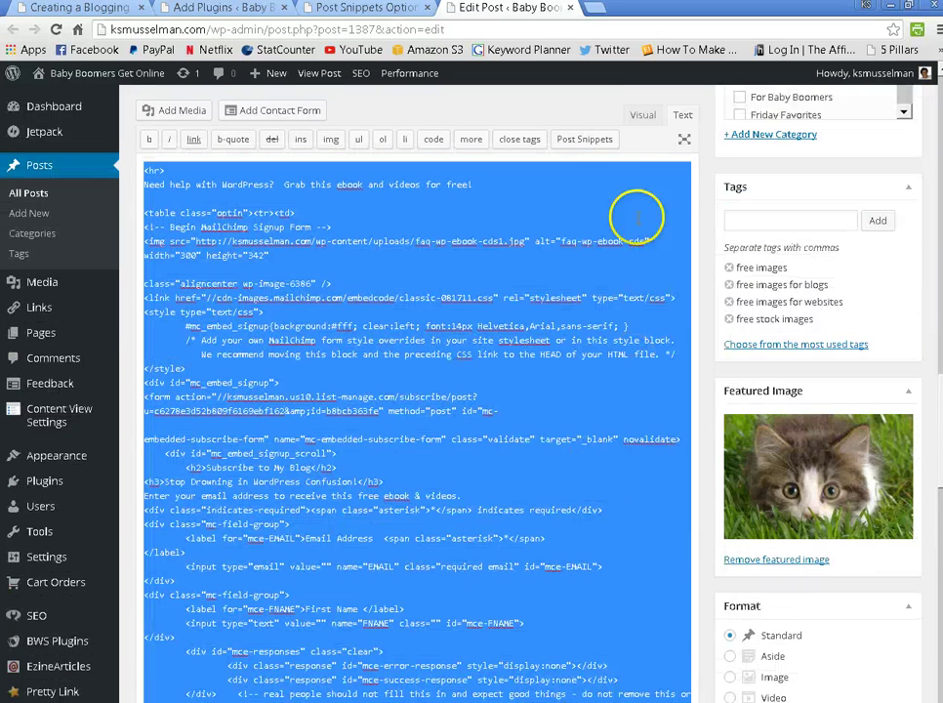
Replace the selection with the [full optin code on posts] snippet and update the post
click(583, 140)
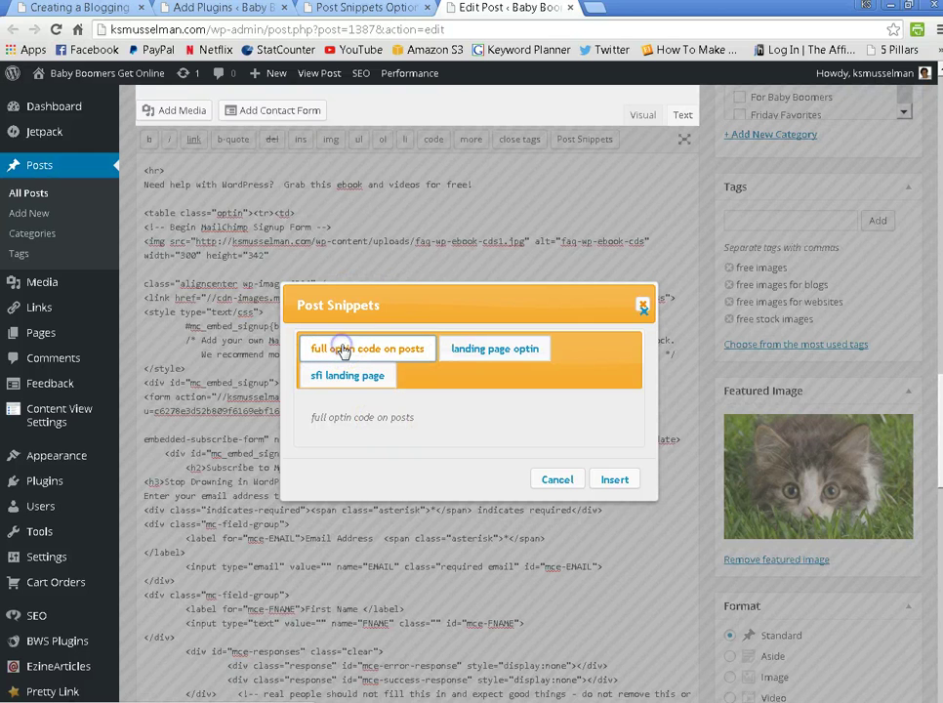
click(612, 480)
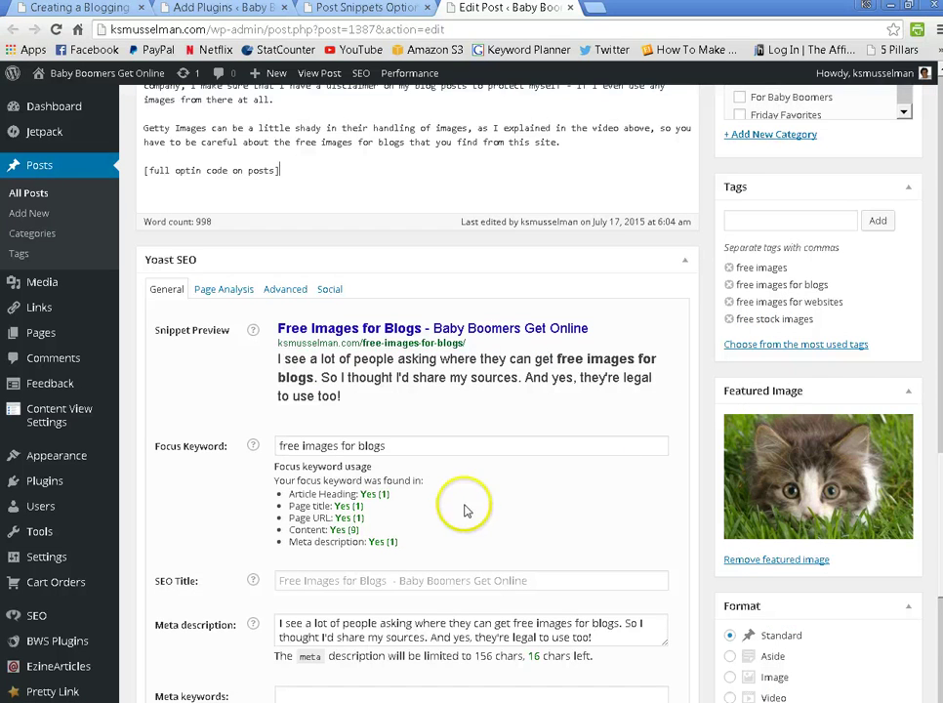
scroll(918, 351, up, 5)
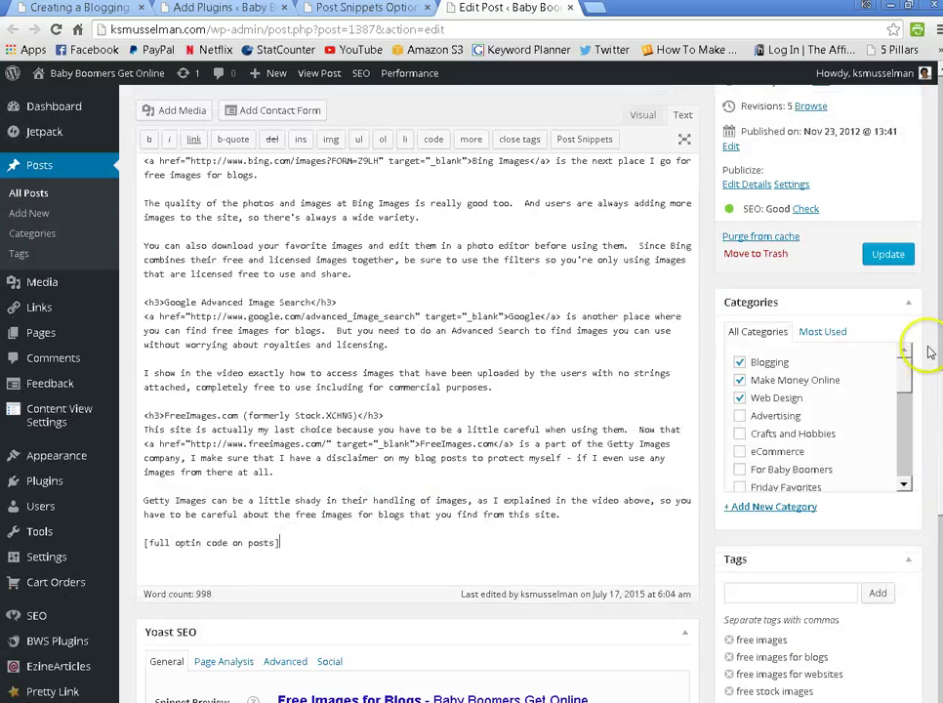
click(889, 405)
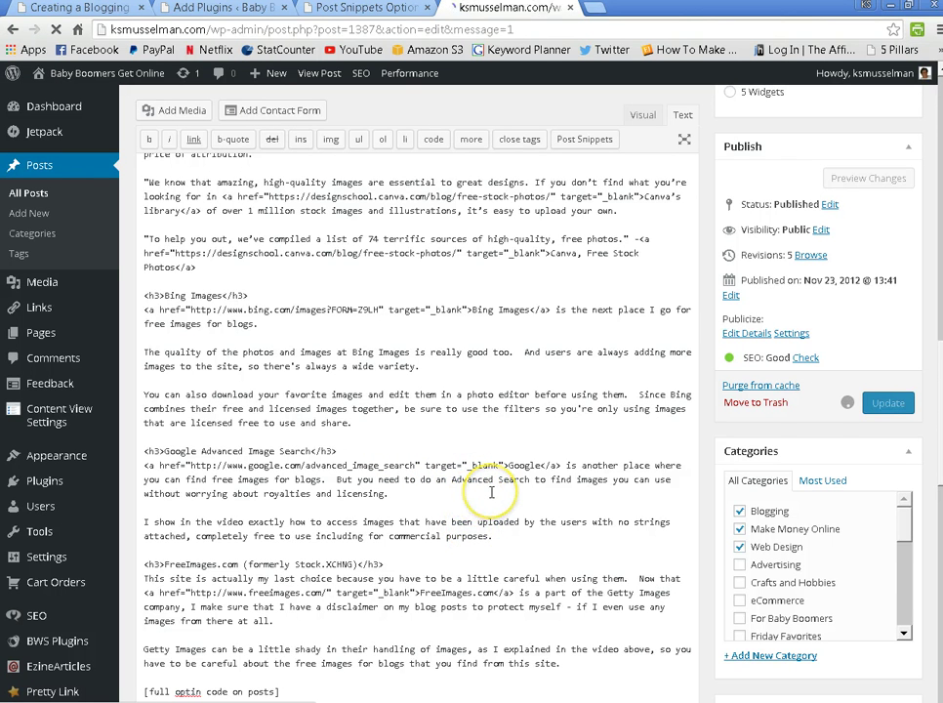
scroll(436, 485, up, 1)
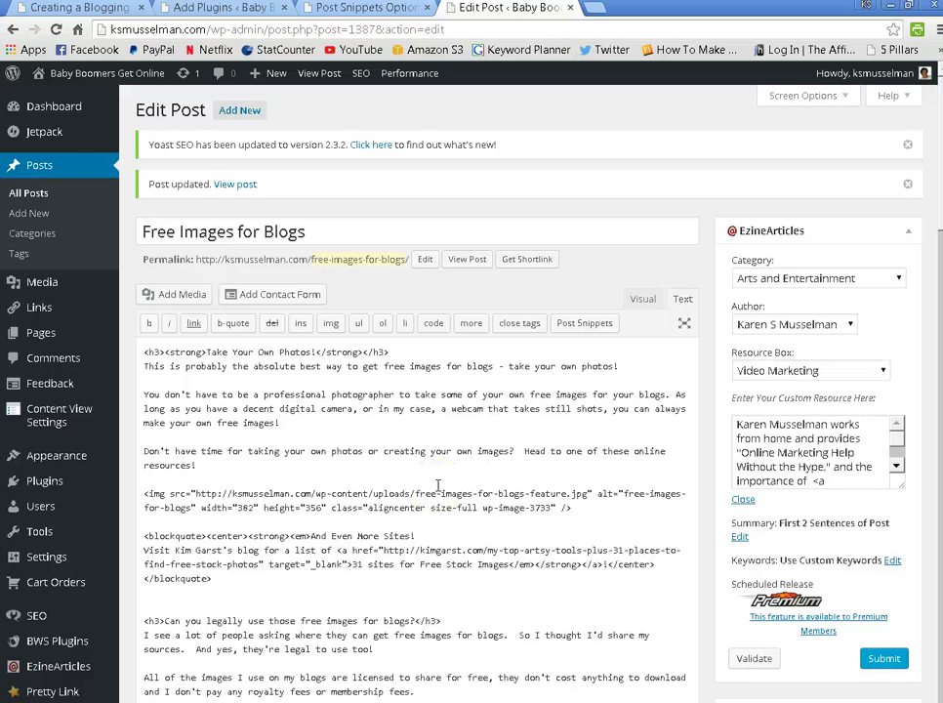
click(463, 507)
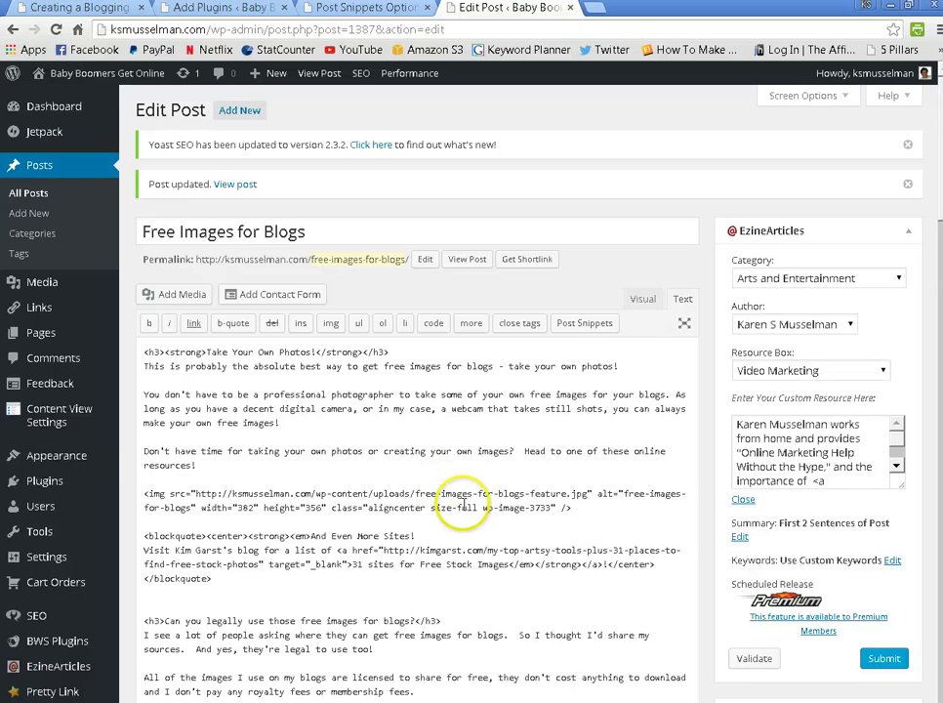
click(357, 8)
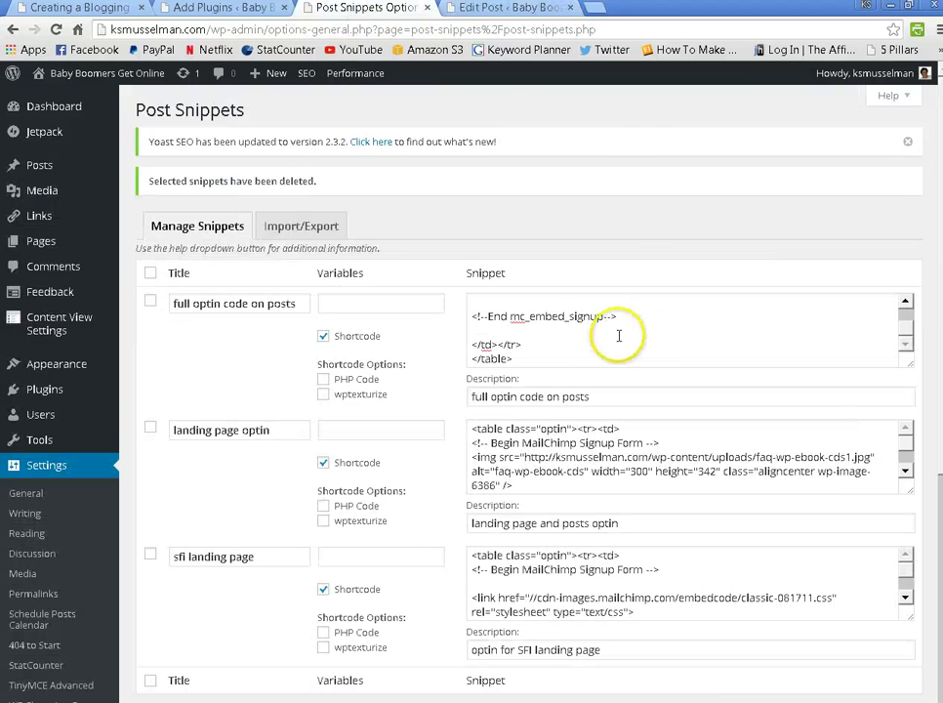
click(543, 326)
scroll(536, 327, up, 5)
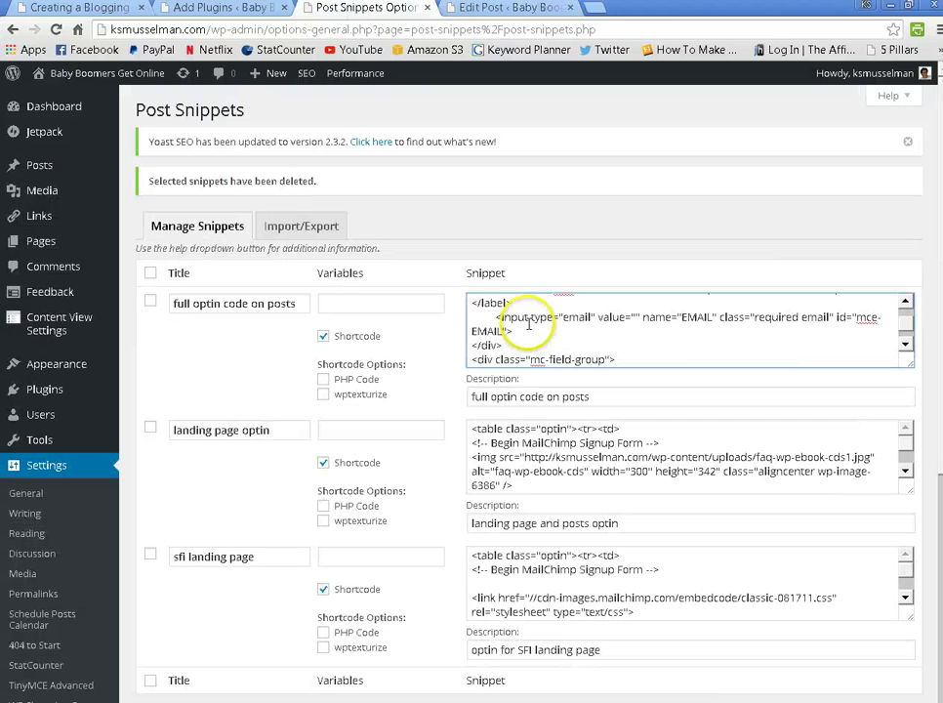
scroll(505, 311, up, 4)
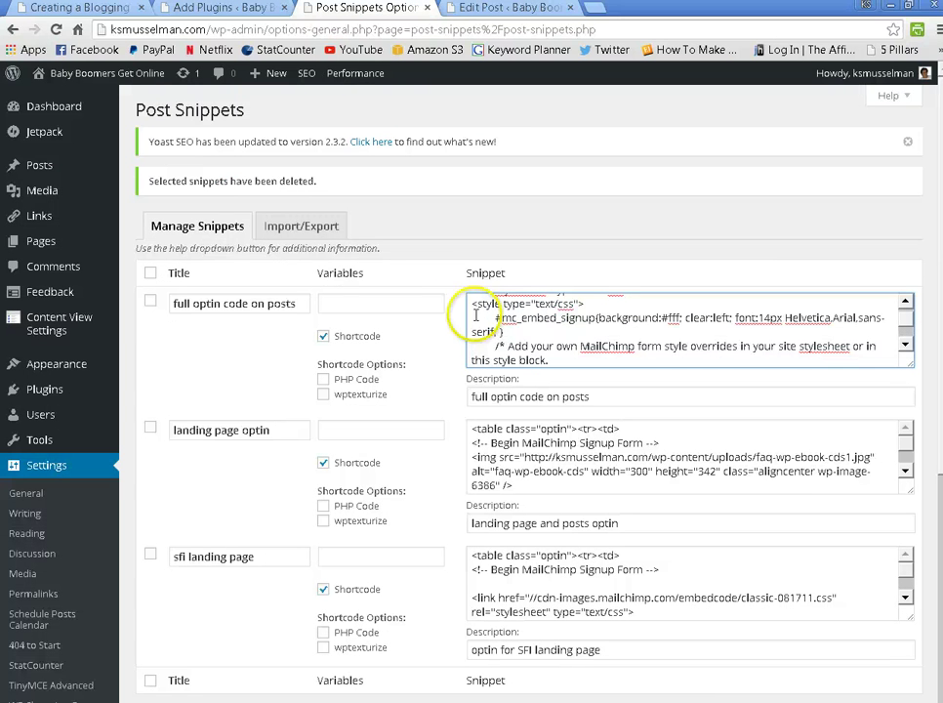
click(479, 318)
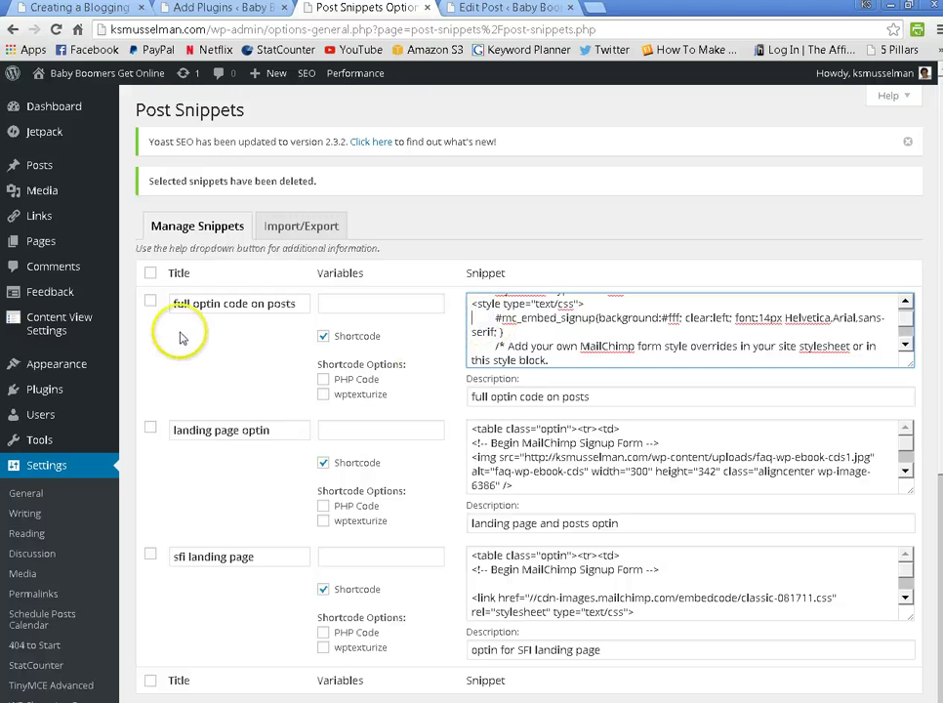
drag(173, 303, 309, 304)
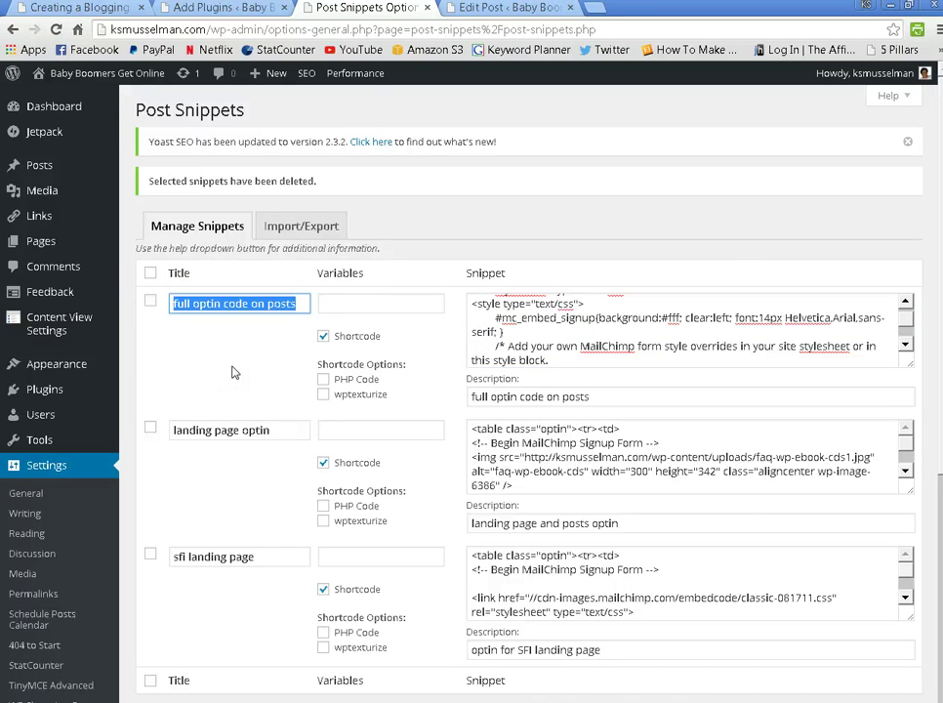
click(494, 10)
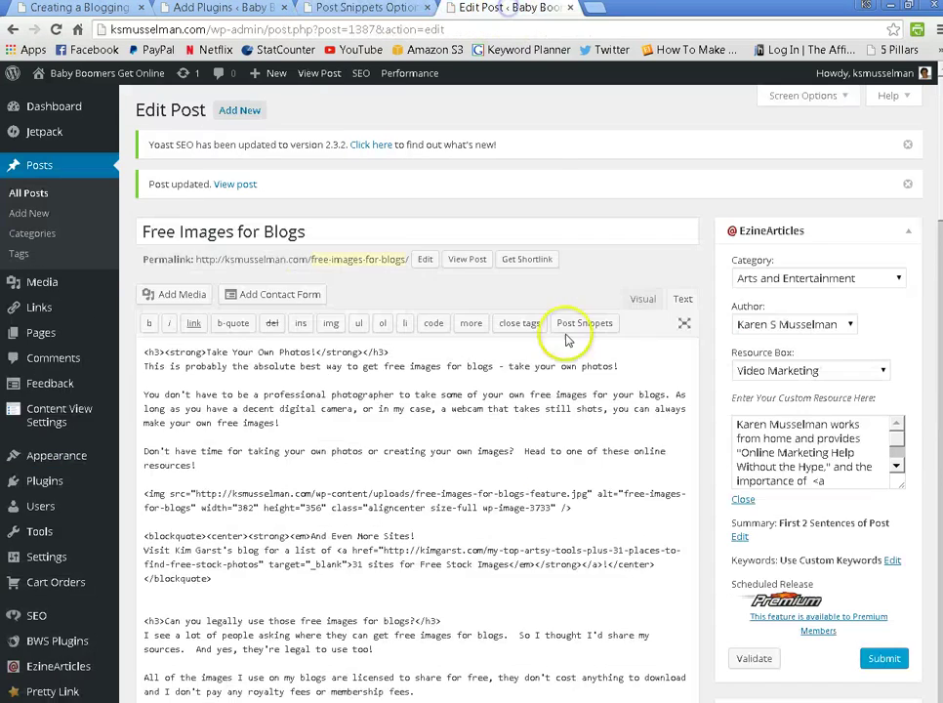
scroll(566, 495, down, 20)
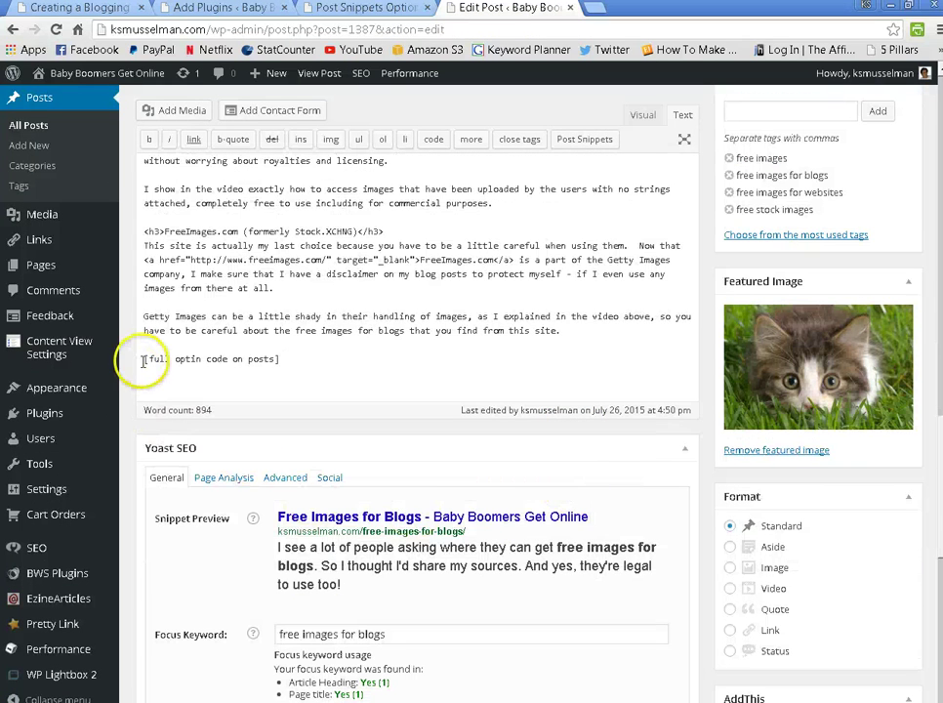
drag(144, 358, 372, 357)
click(316, 357)
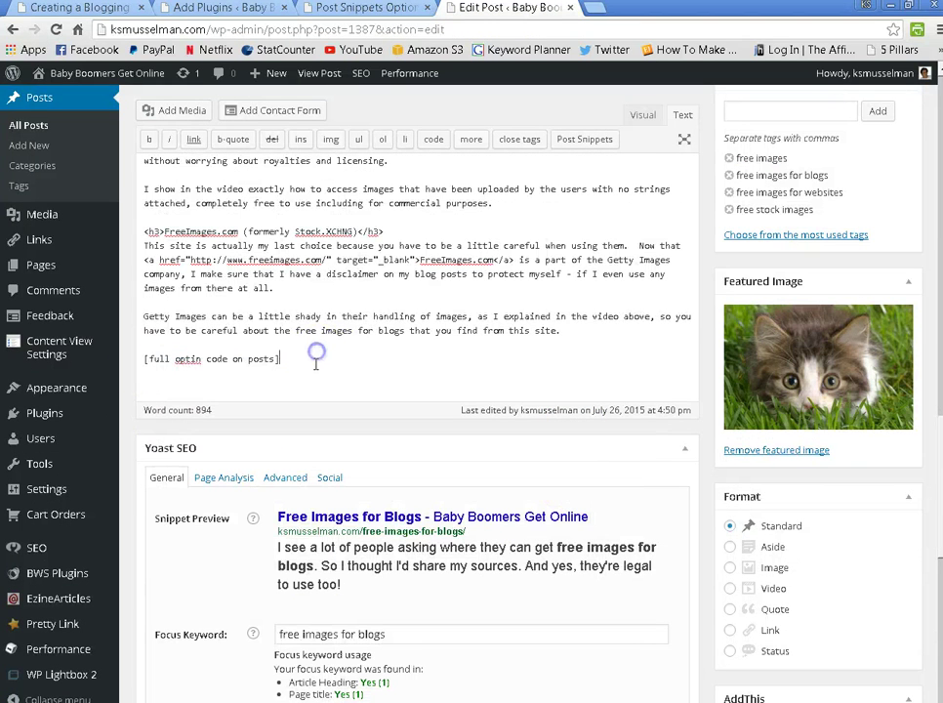
click(317, 380)
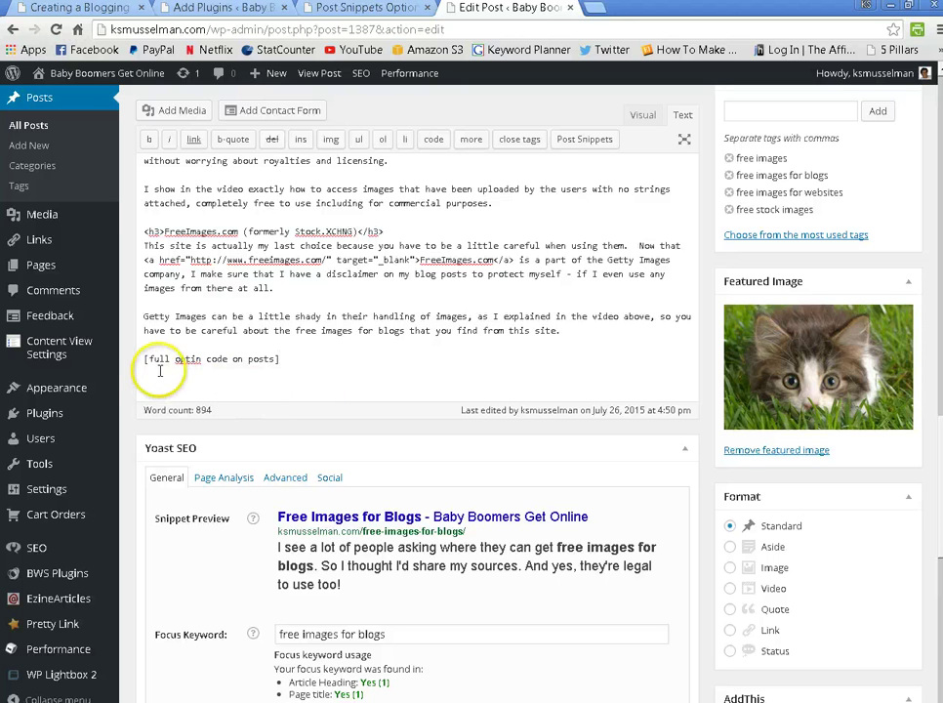
drag(145, 359, 289, 359)
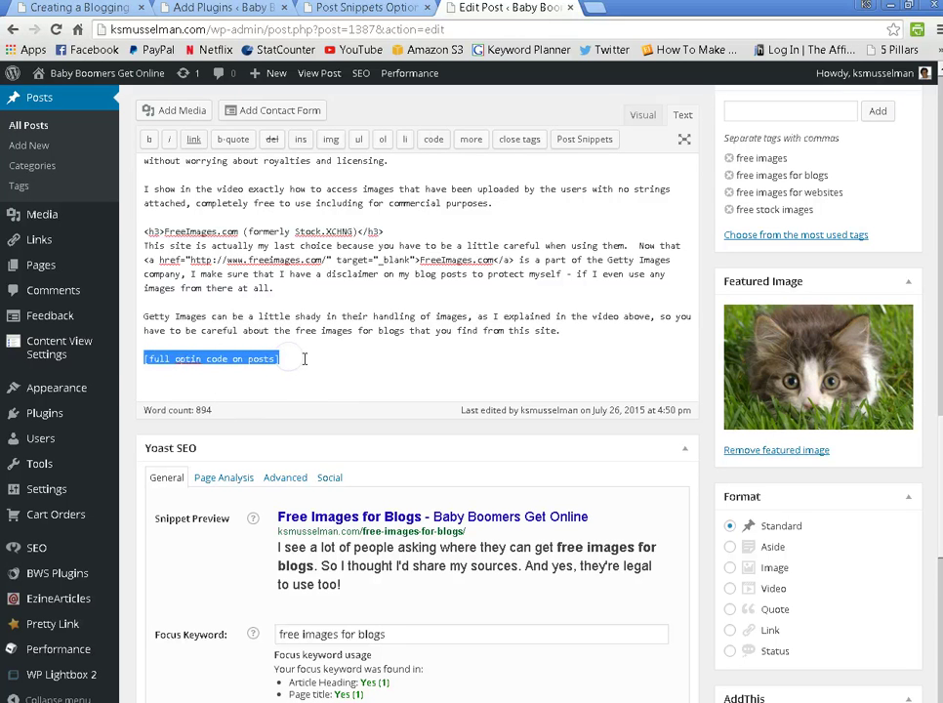
click(340, 8)
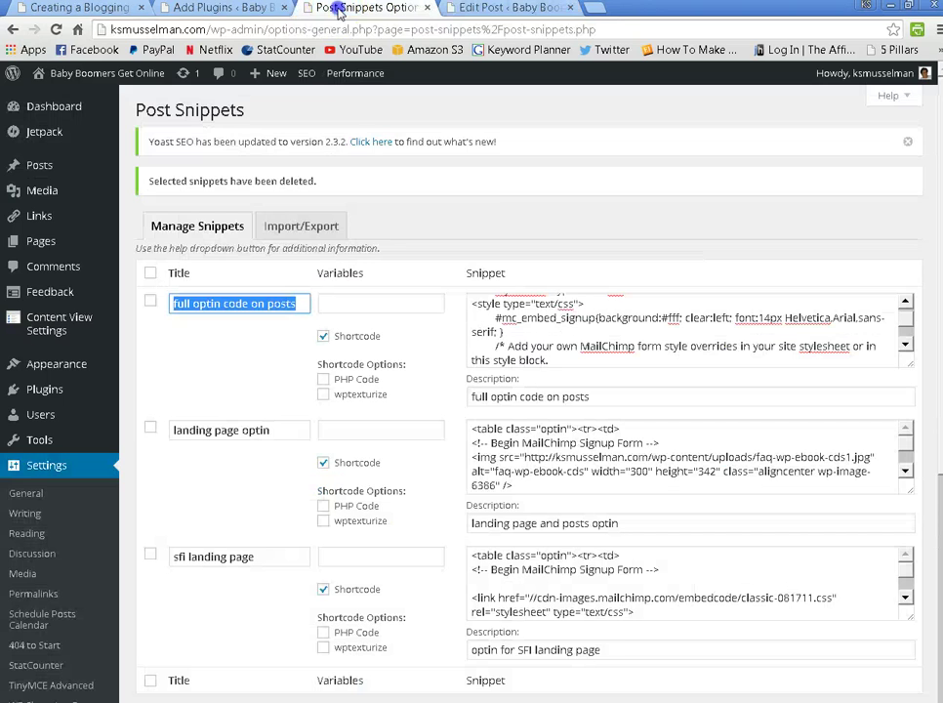
click(493, 318)
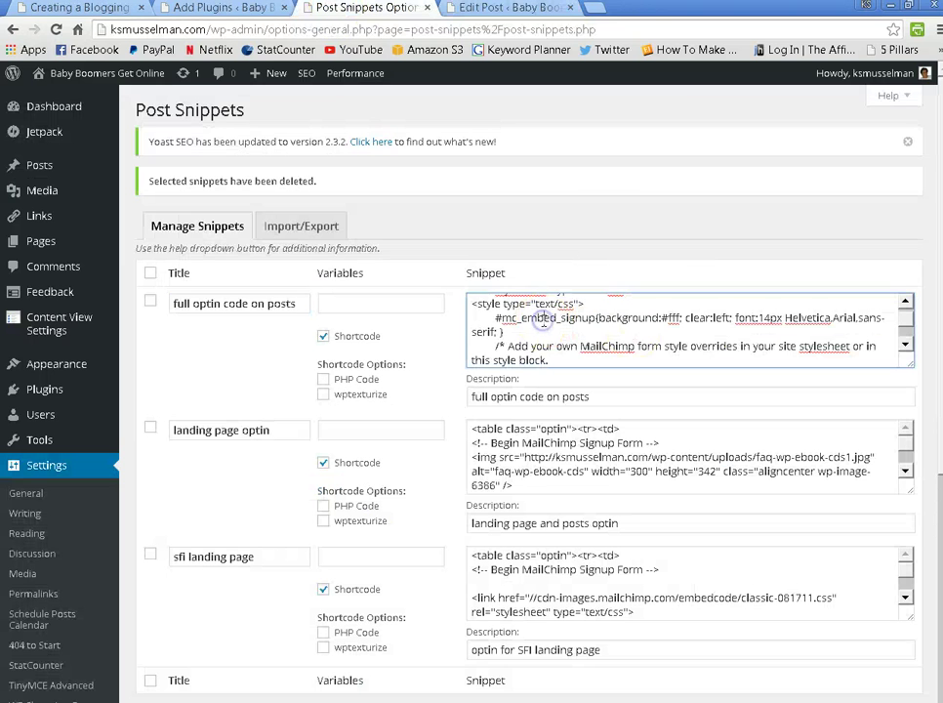
click(477, 314)
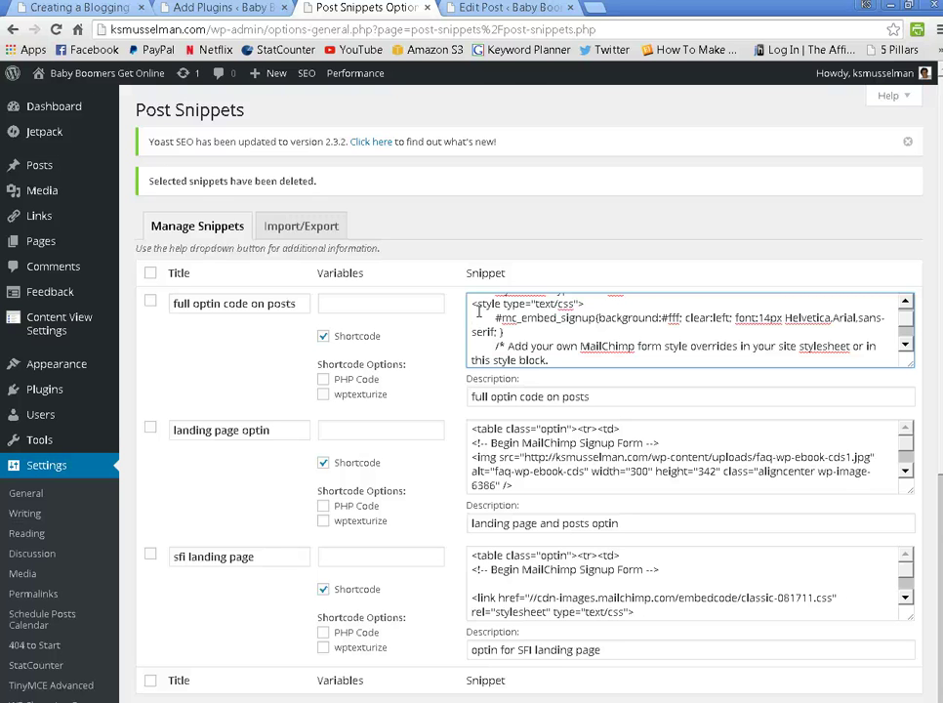
click(484, 14)
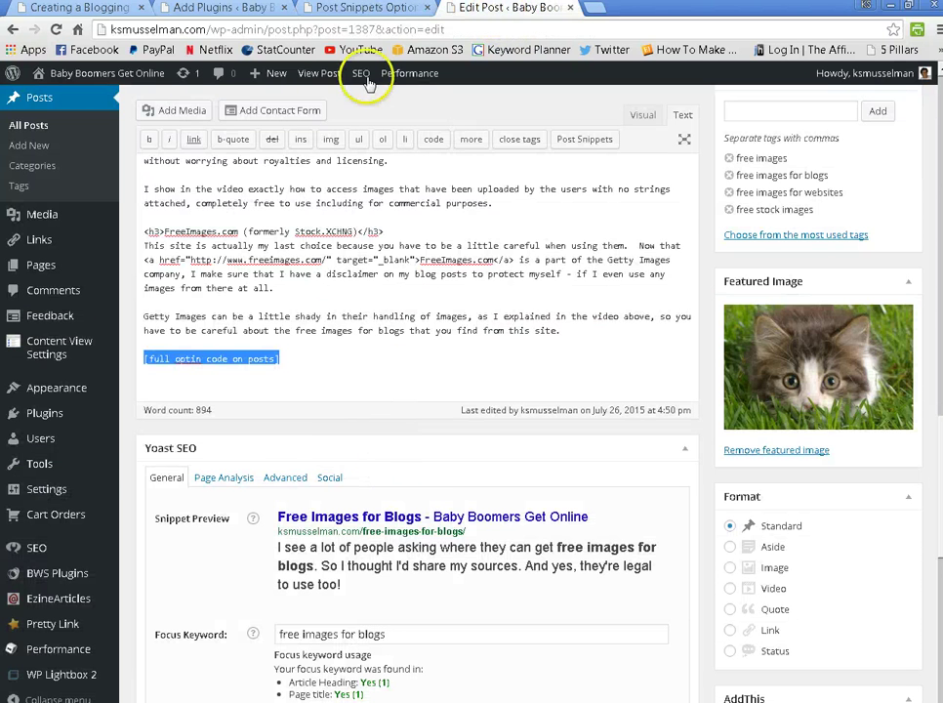
click(342, 10)
click(523, 317)
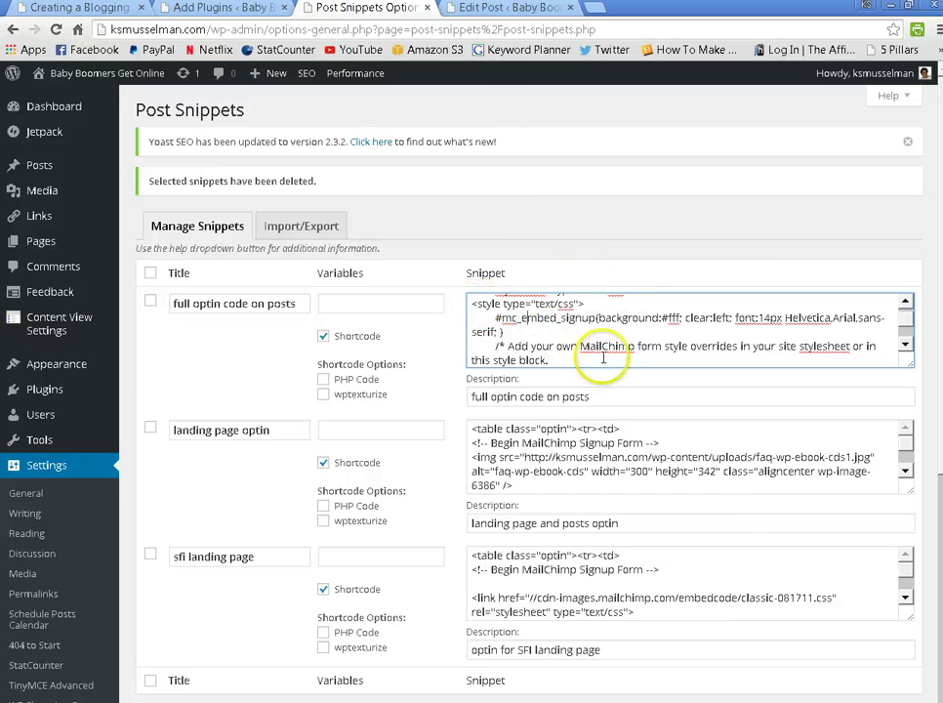
click(503, 10)
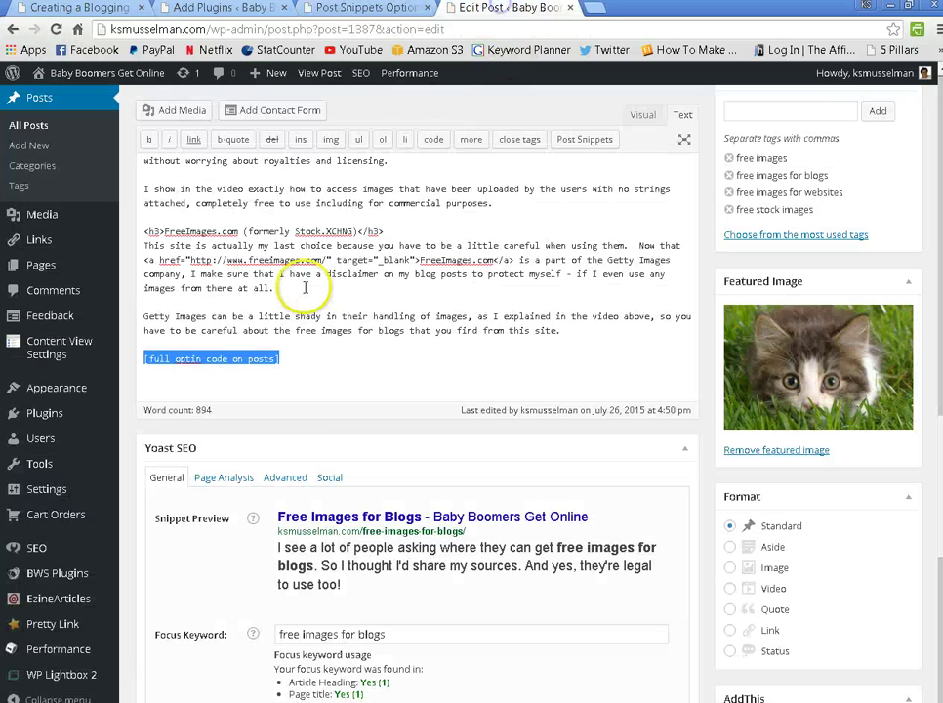
click(285, 360)
drag(287, 361, 138, 359)
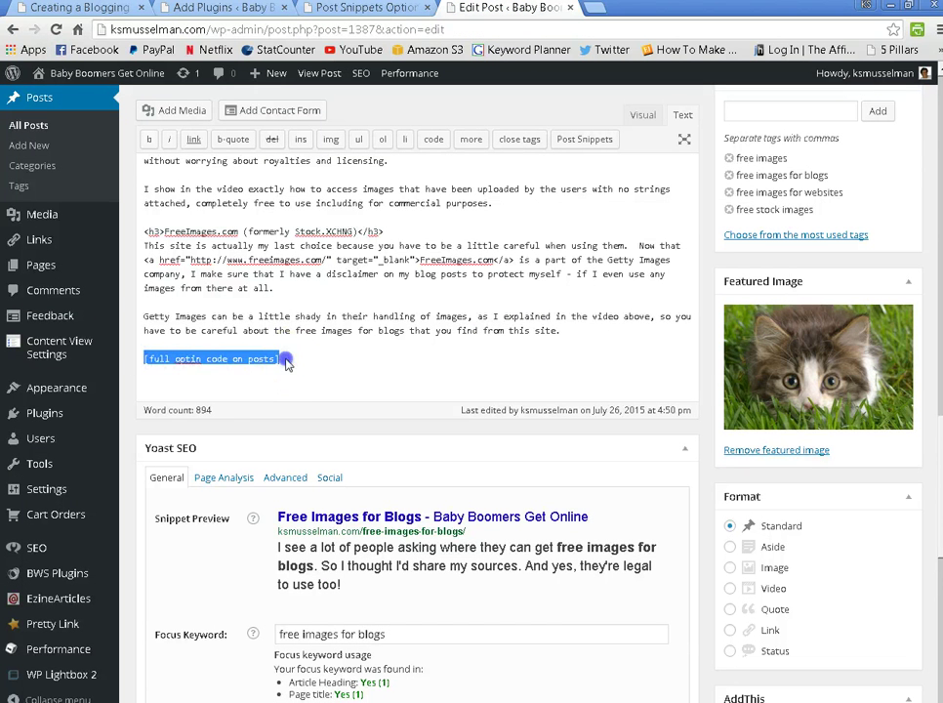
click(146, 358)
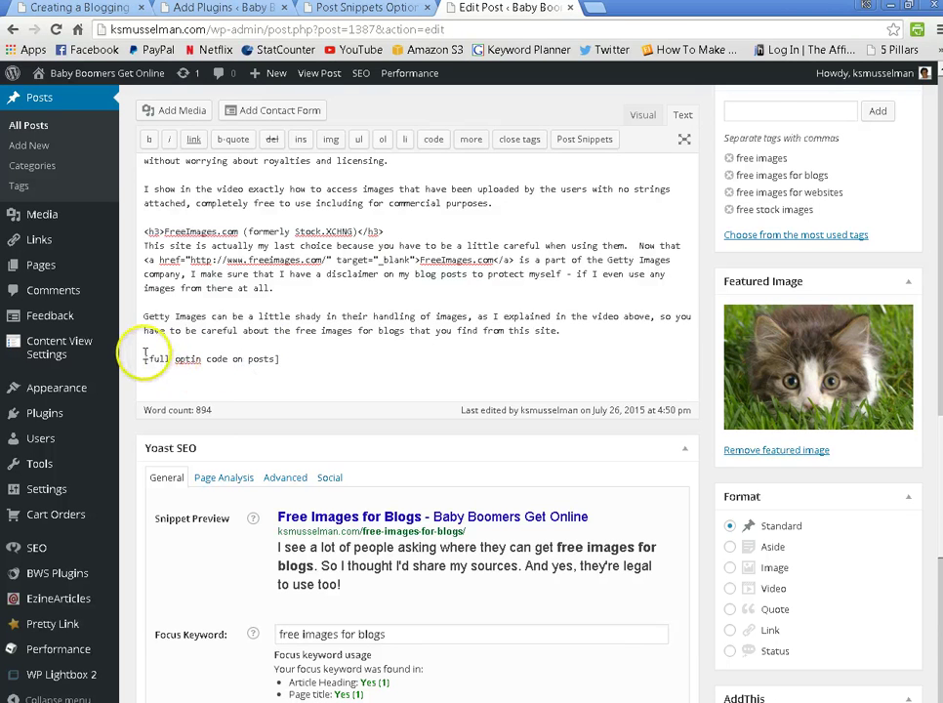
click(243, 358)
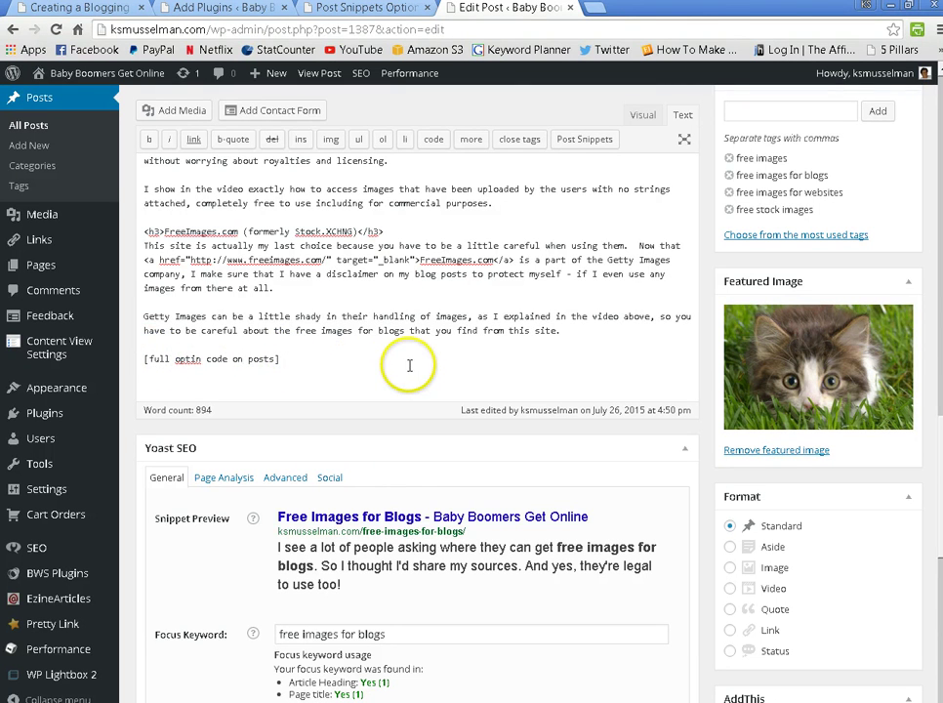
key(Right)
key(Right)
key(Right)
key(Right)
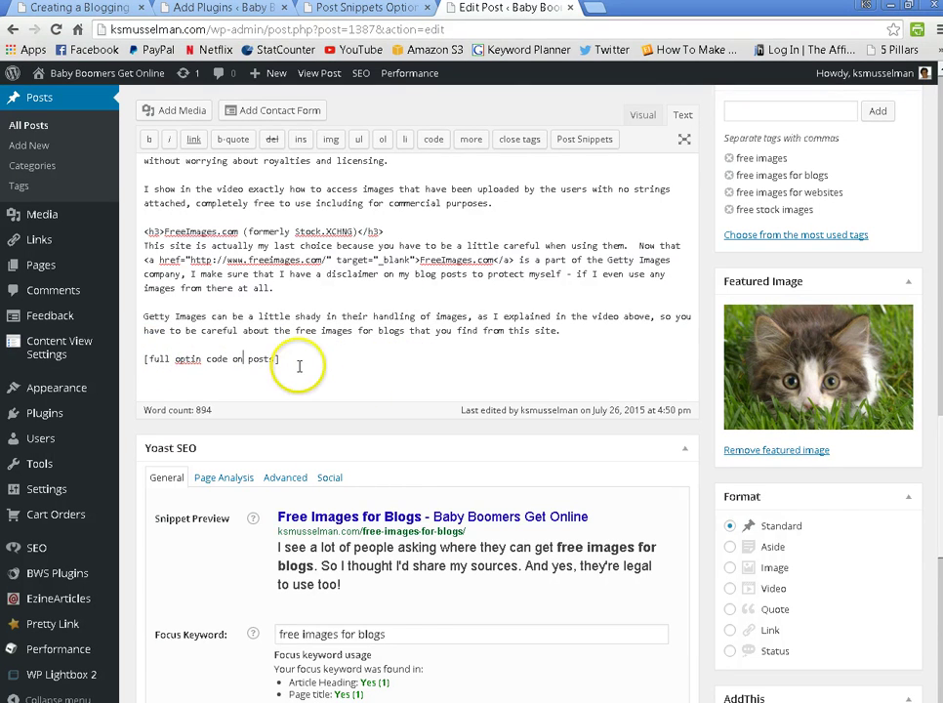
click(293, 360)
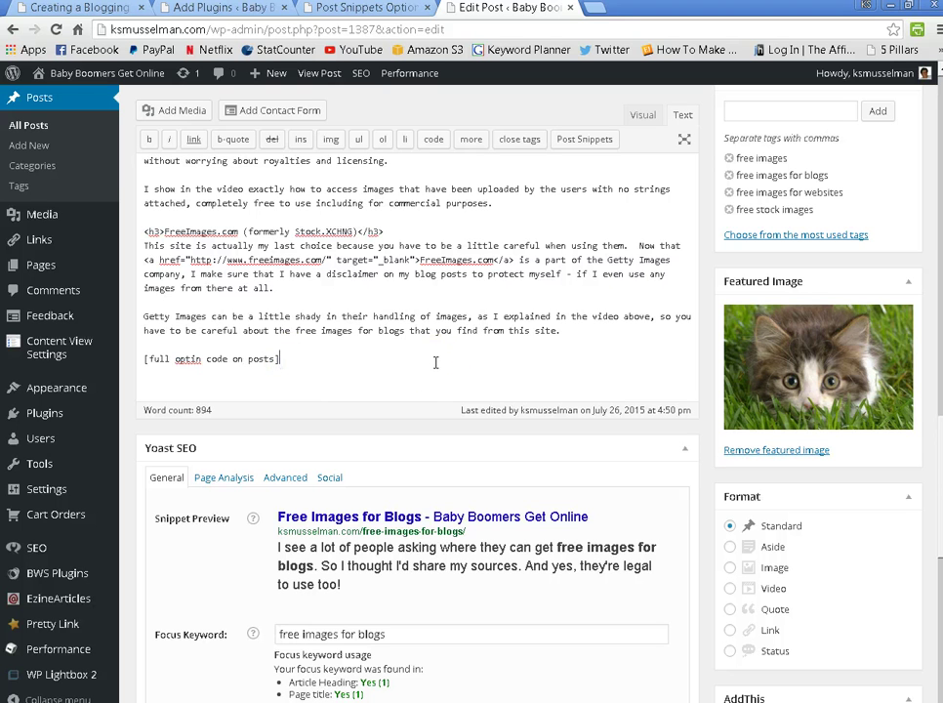
click(402, 386)
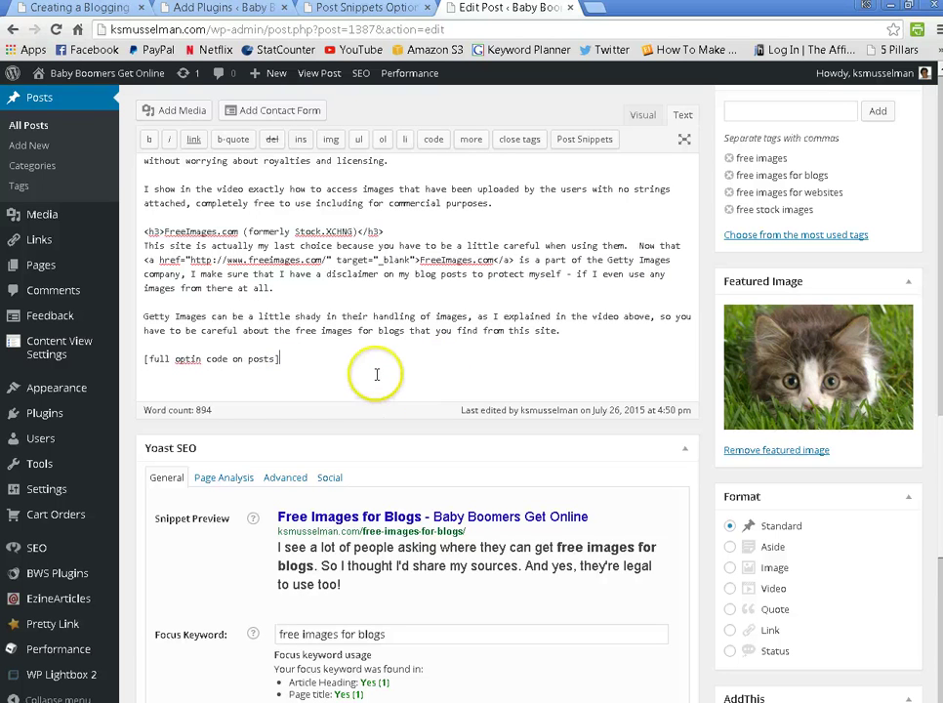
click(377, 372)
click(398, 365)
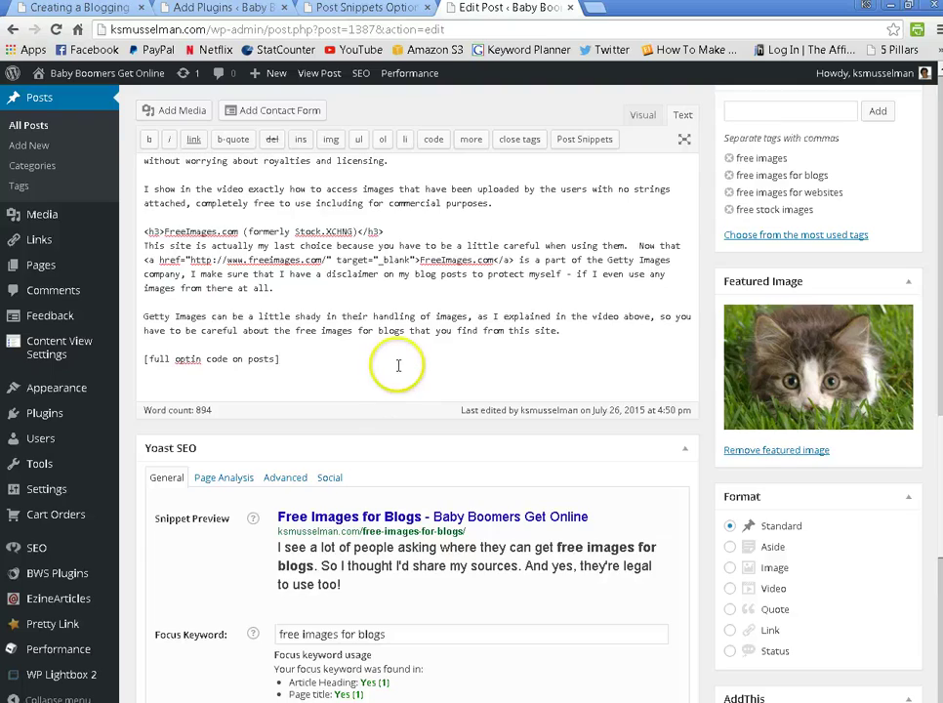
scroll(398, 364, up, 20)
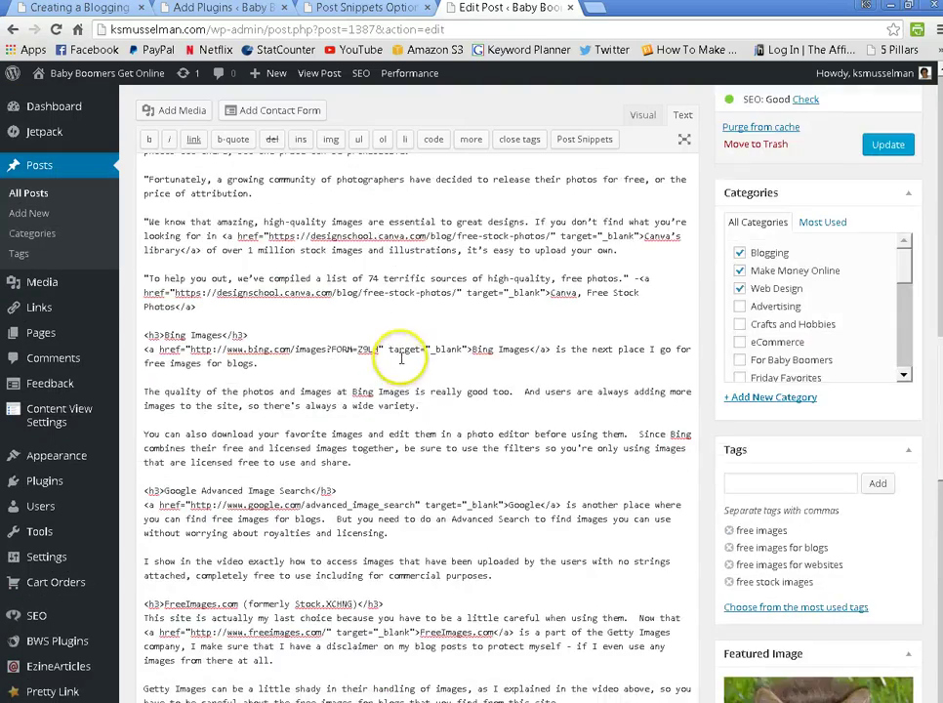
scroll(403, 353, up, 8)
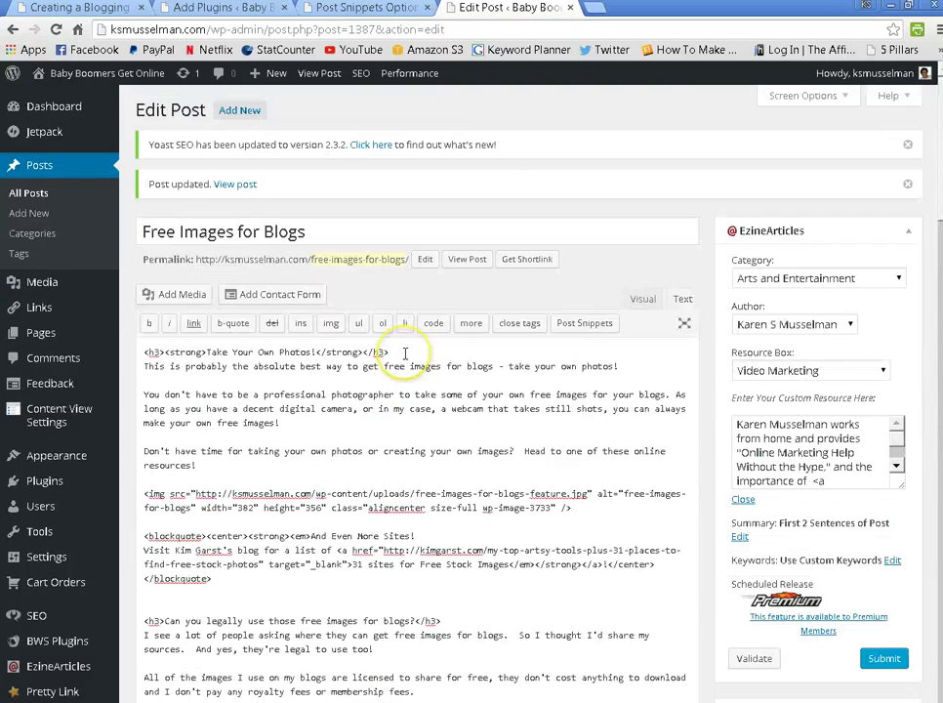
Open 'How to Write Articles That Get Attention' from All Posts and scroll to its end
click(27, 193)
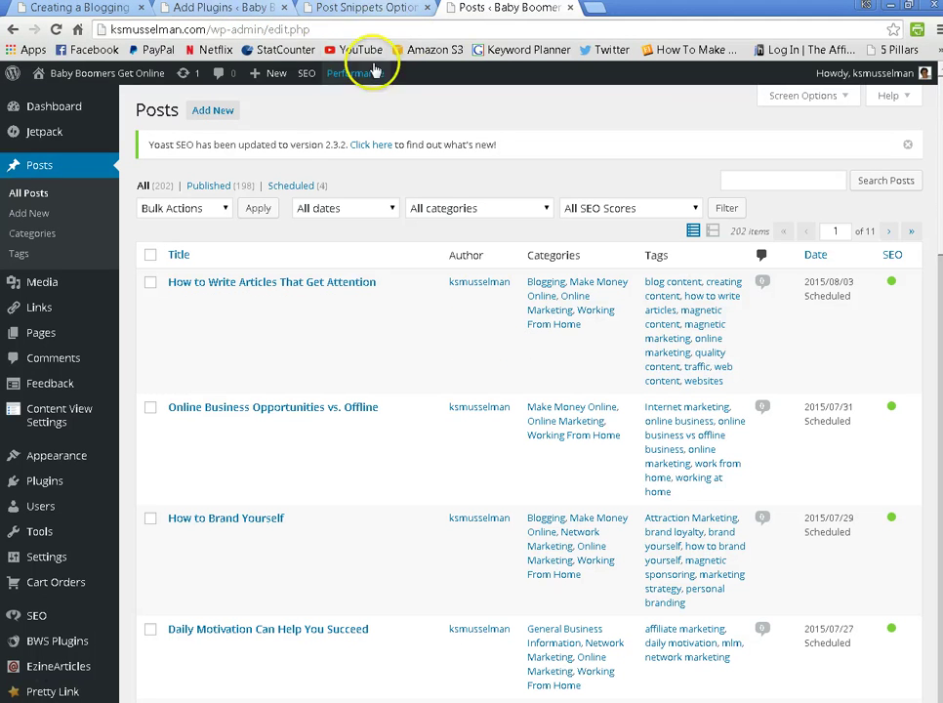
click(177, 300)
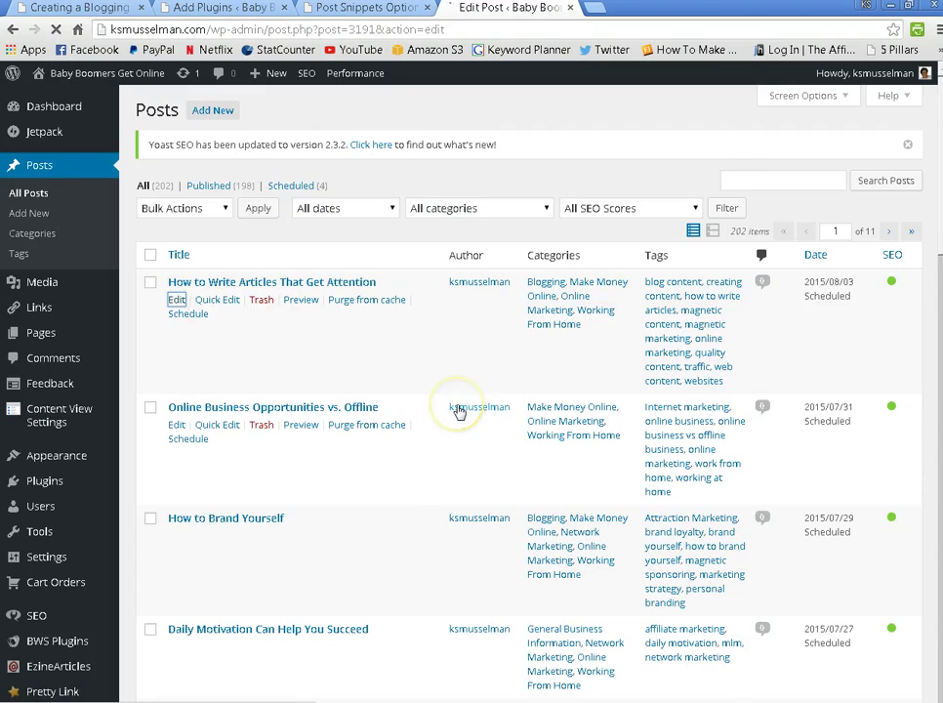
scroll(439, 420, down, 15)
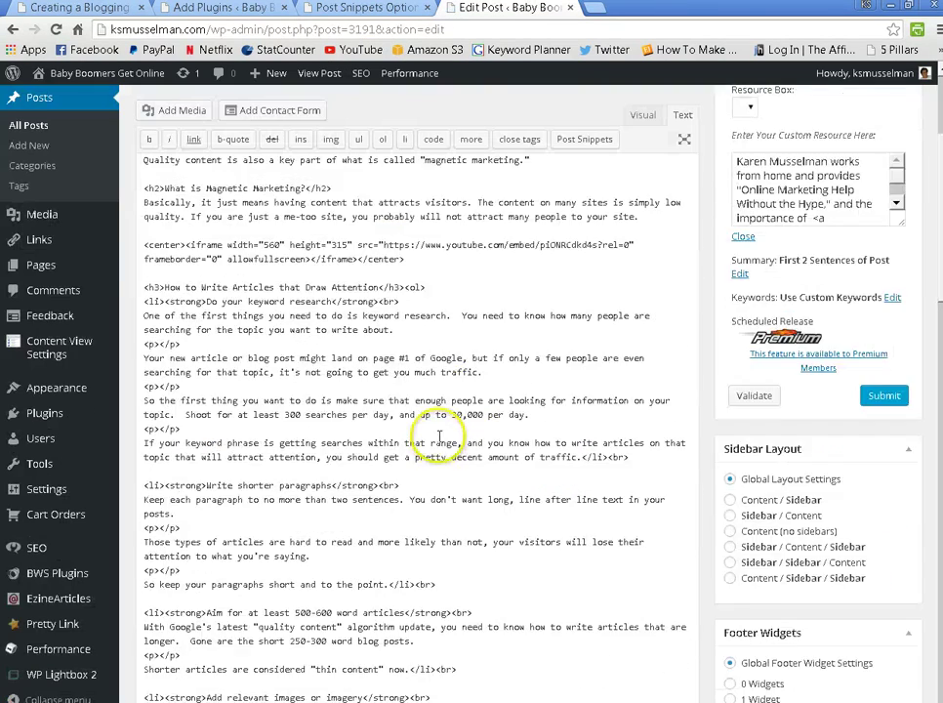
scroll(441, 437, down, 3)
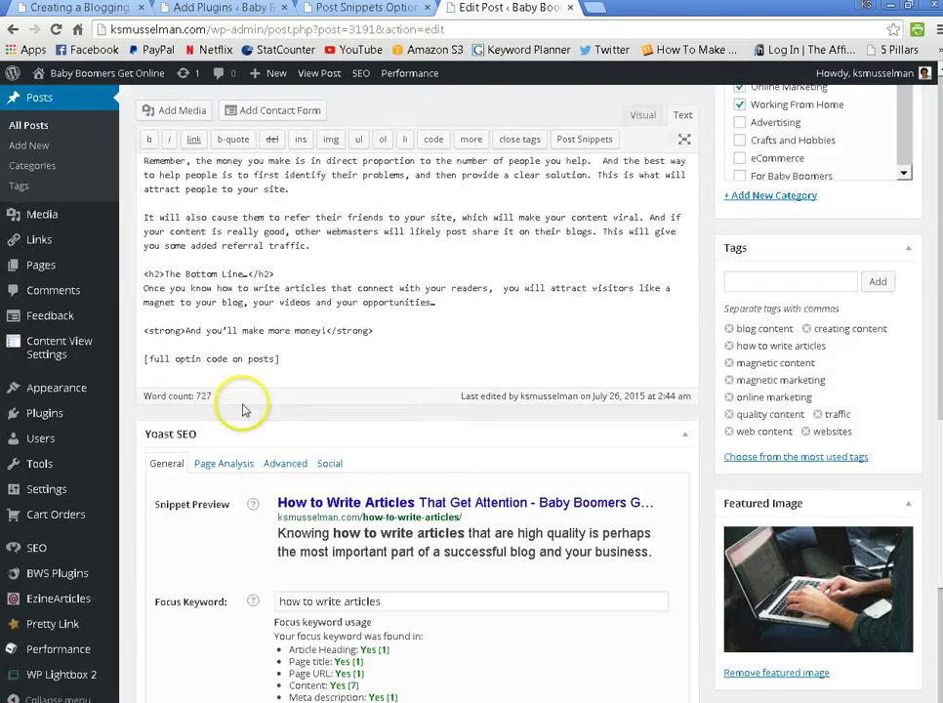
Select and inspect the [full optin code on posts] shortcode line ending the post
click(291, 361)
drag(210, 358, 146, 359)
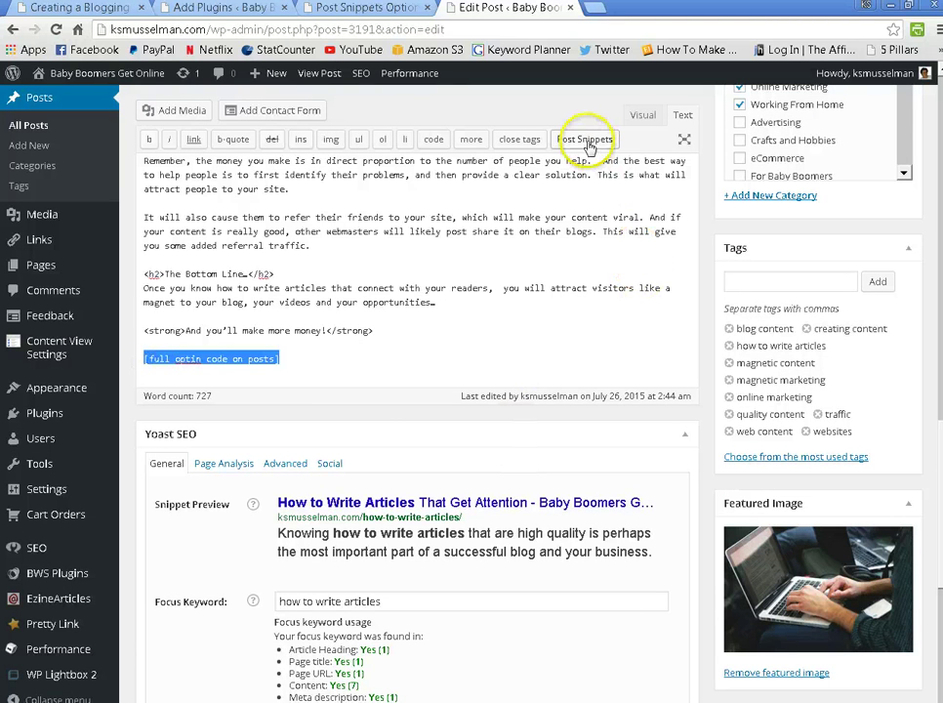
click(306, 369)
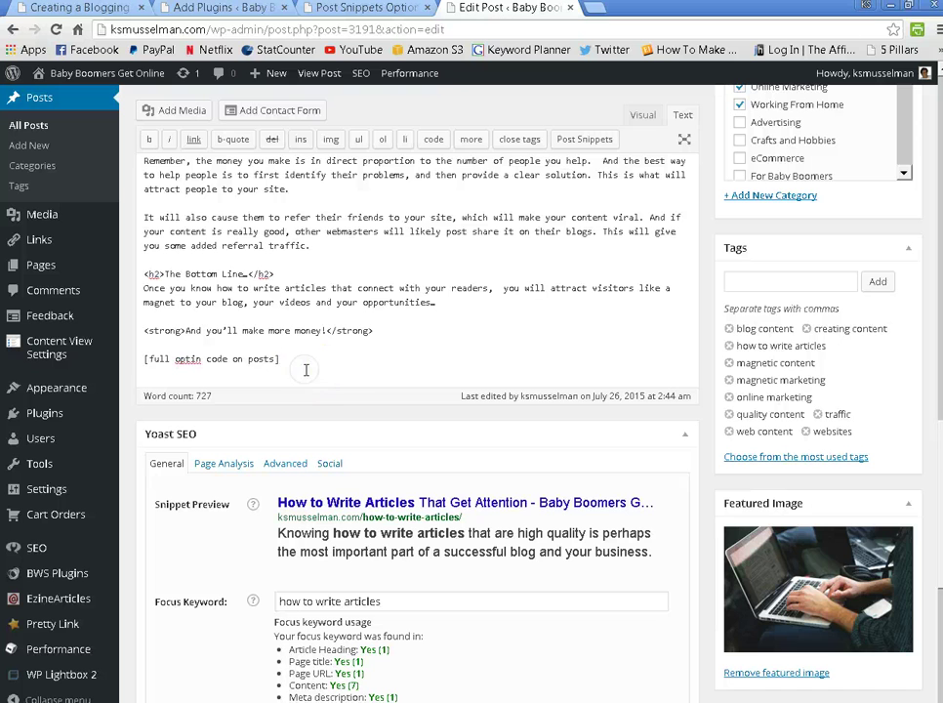
click(353, 364)
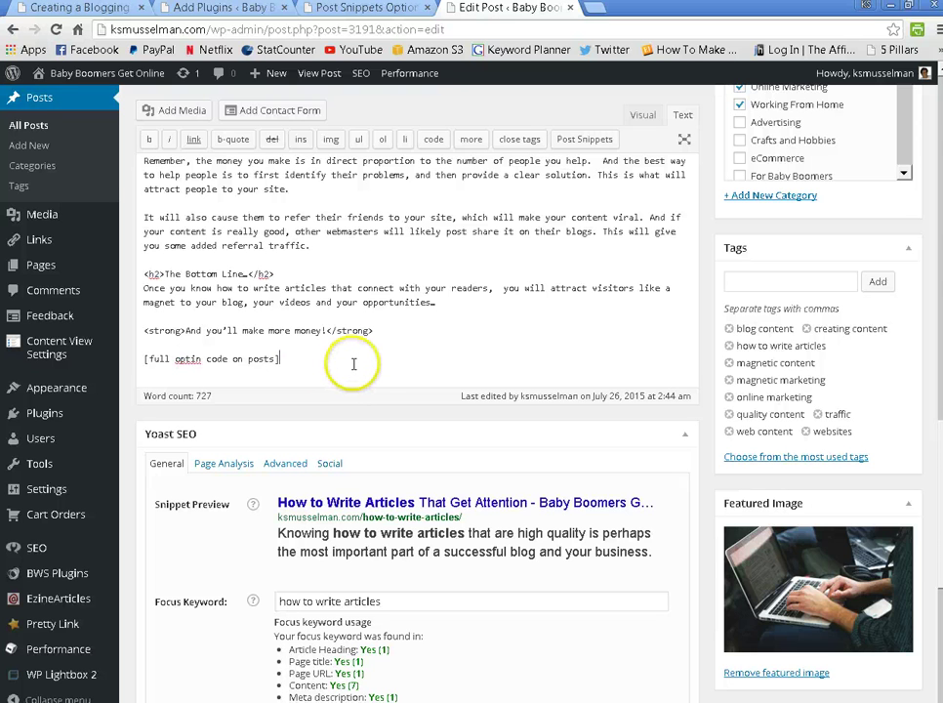
click(374, 369)
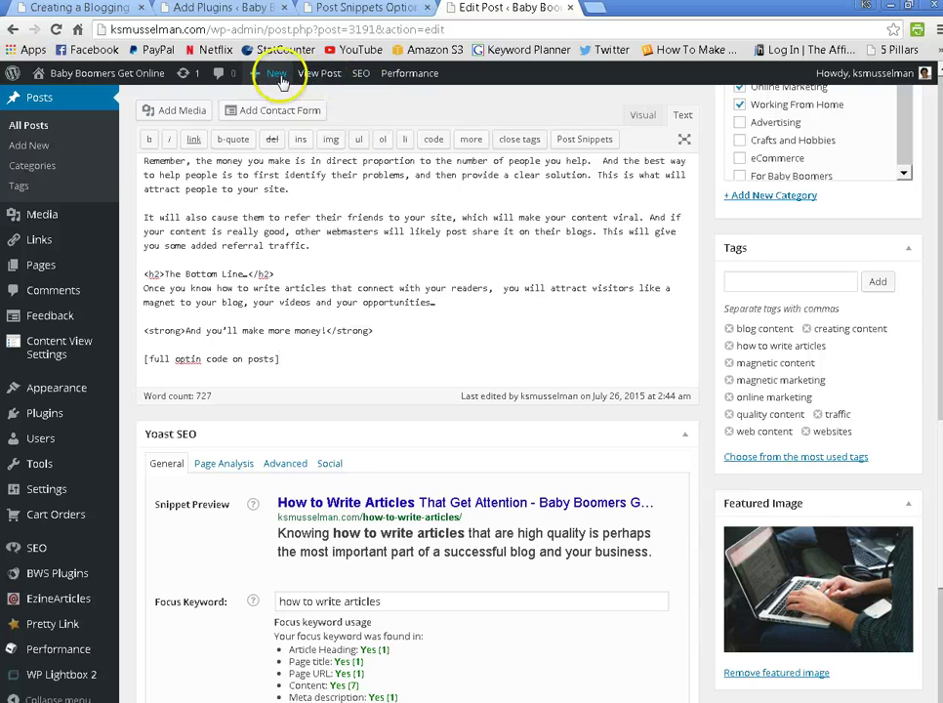
Start a blank page via + New > Page and place the caret in its empty body
mouse_move(276, 86)
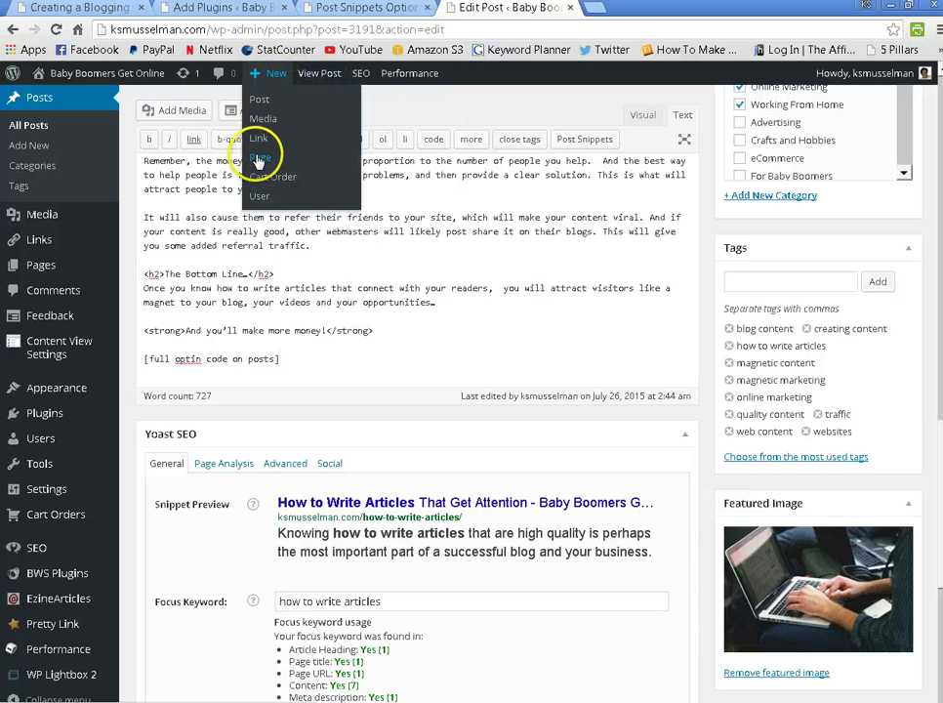
click(258, 158)
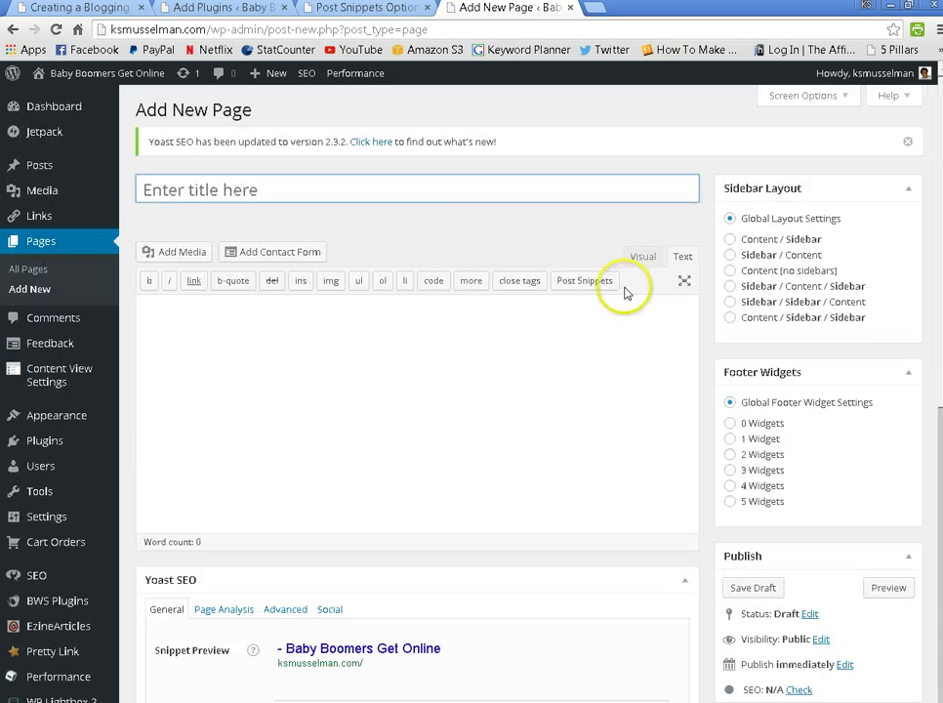
click(632, 283)
click(422, 425)
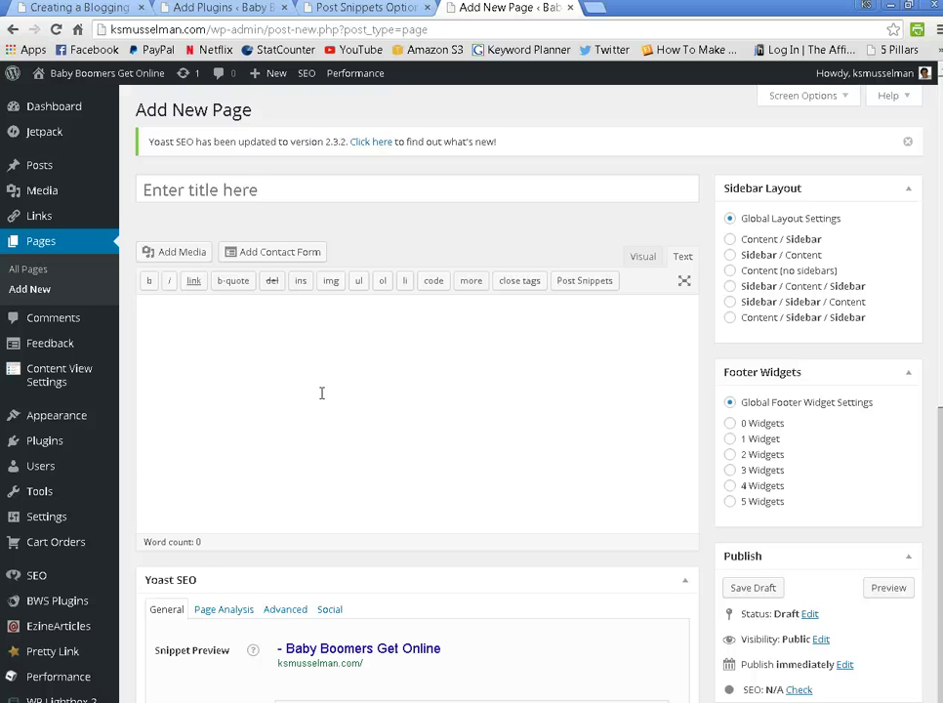
click(411, 394)
click(459, 397)
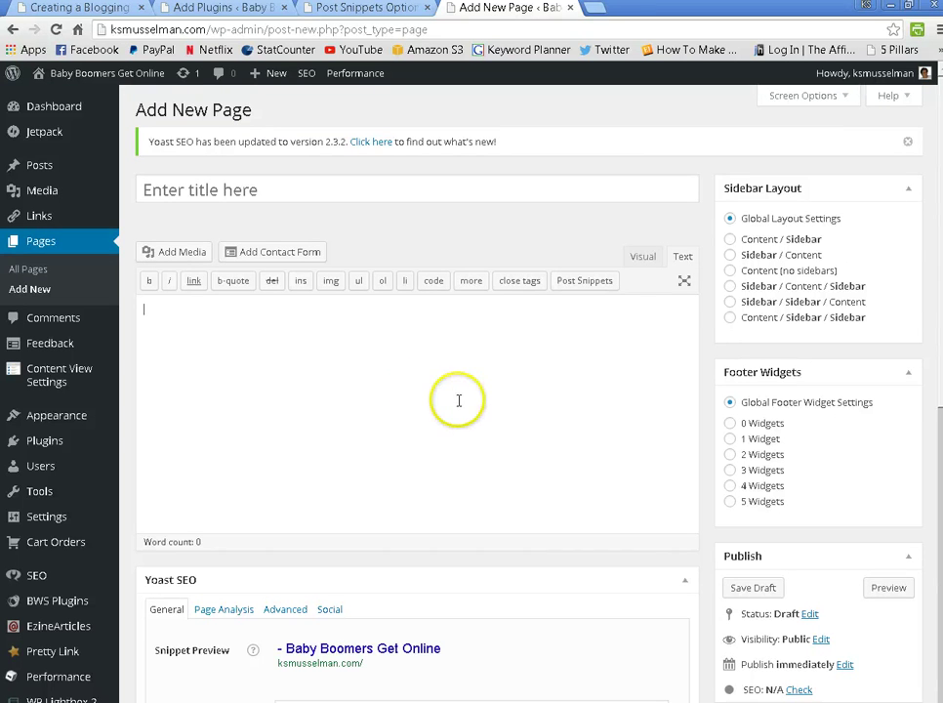